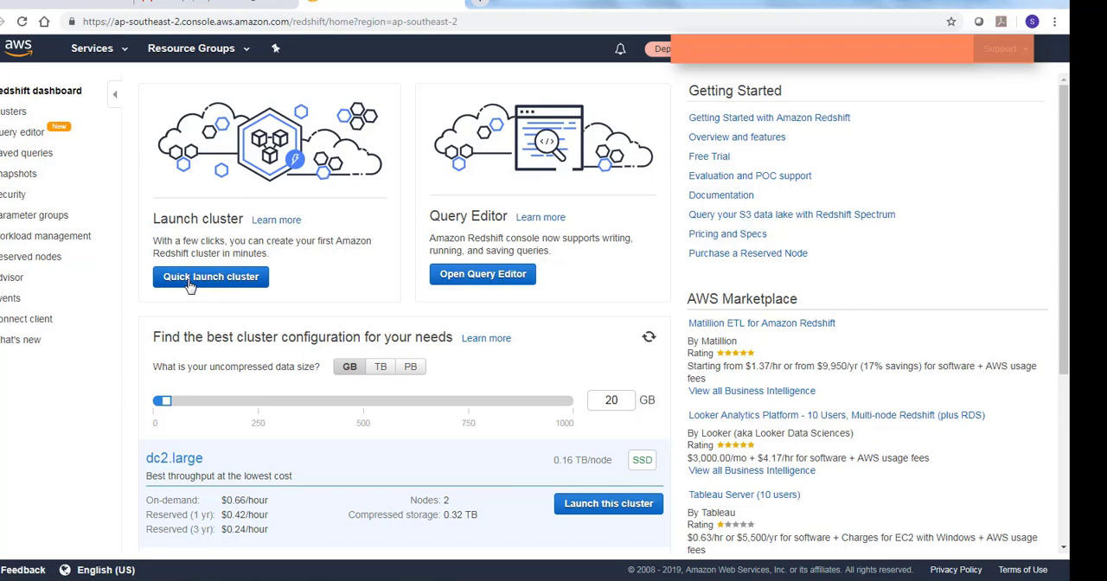
Start a quick launch of a Redshift cluster with node type dc2.large, and dismiss the Windows color scheme prompt
left_click(221, 282)
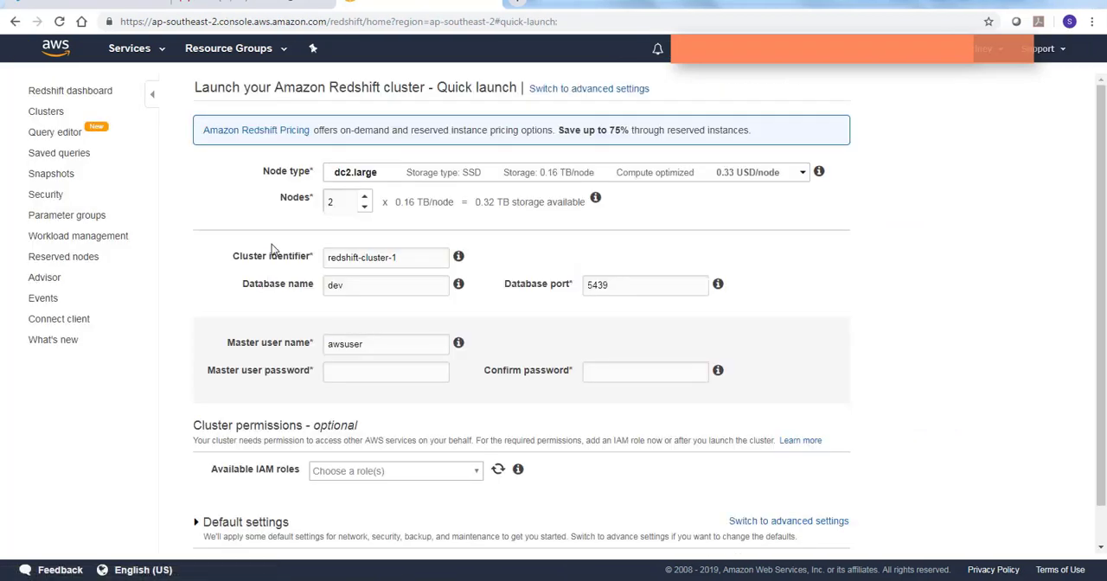
left_click(395, 178)
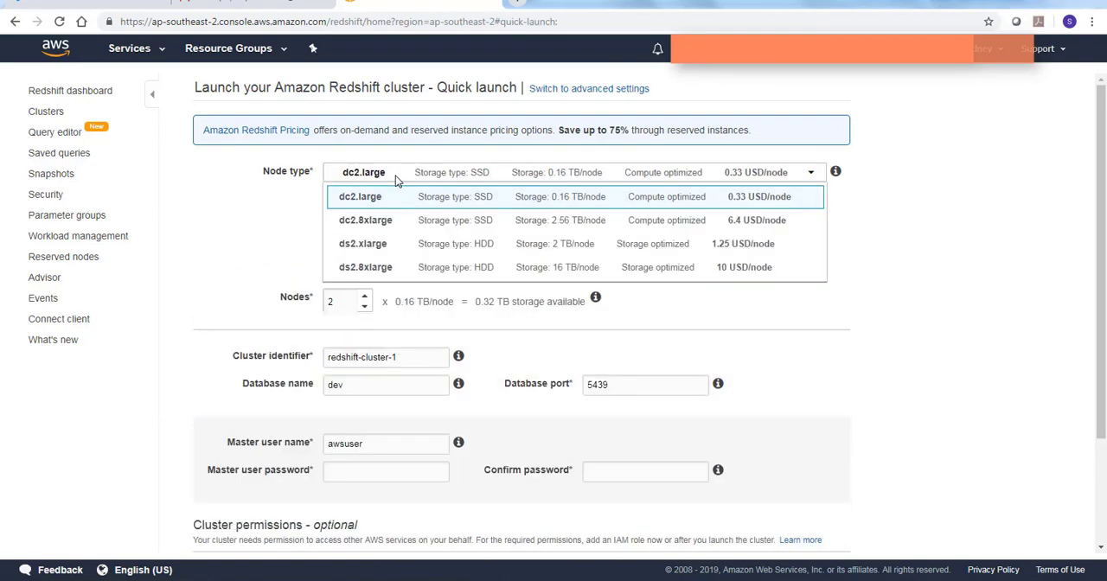
scroll(389, 239, "down", 1)
scroll(390, 239, "down", 1)
scroll(393, 229, "up", 3)
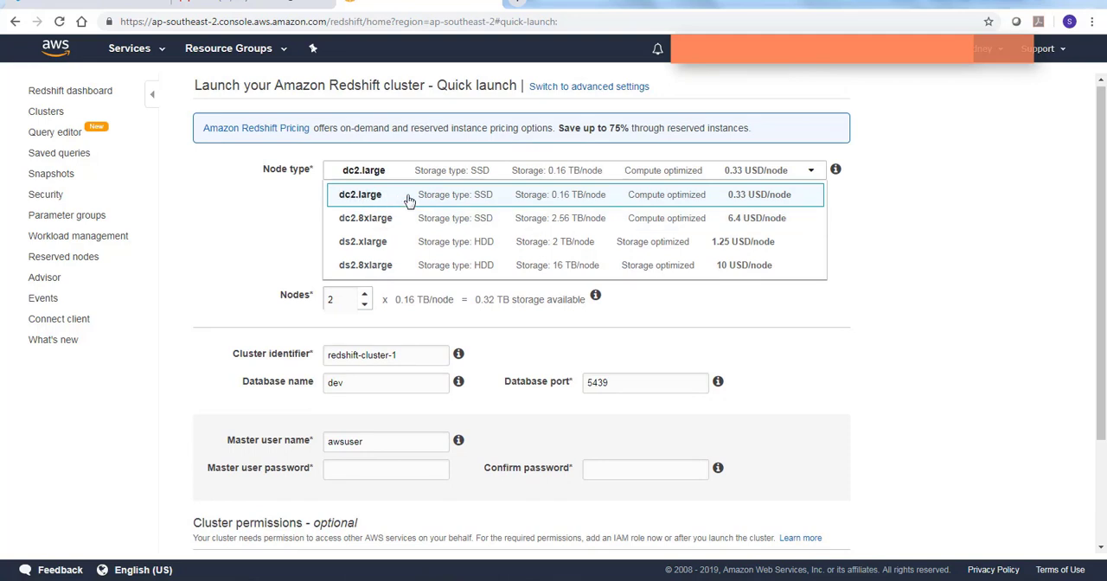
left_click(410, 201)
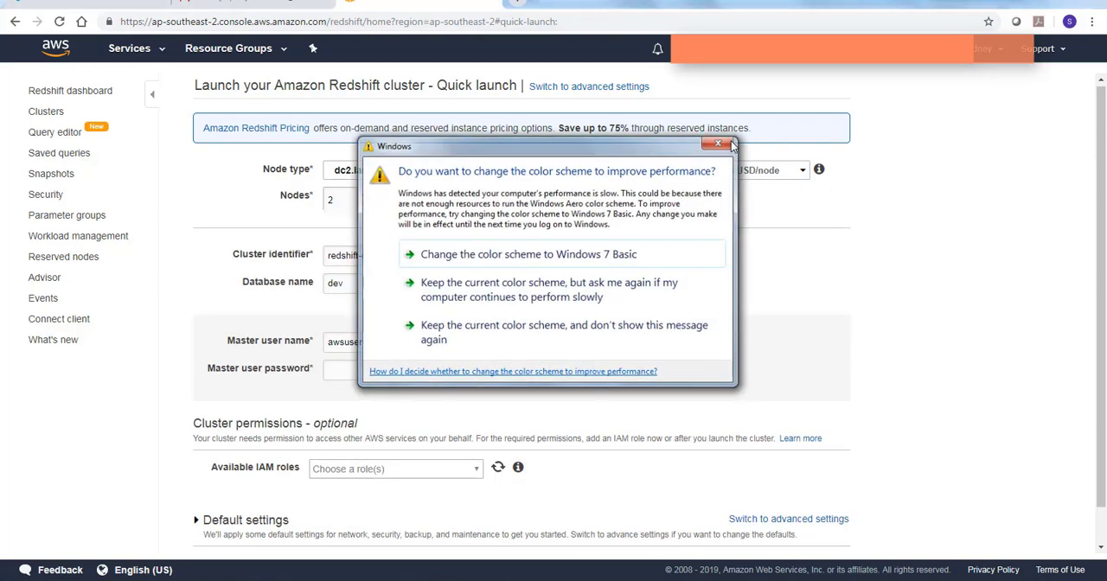
left_click(718, 144)
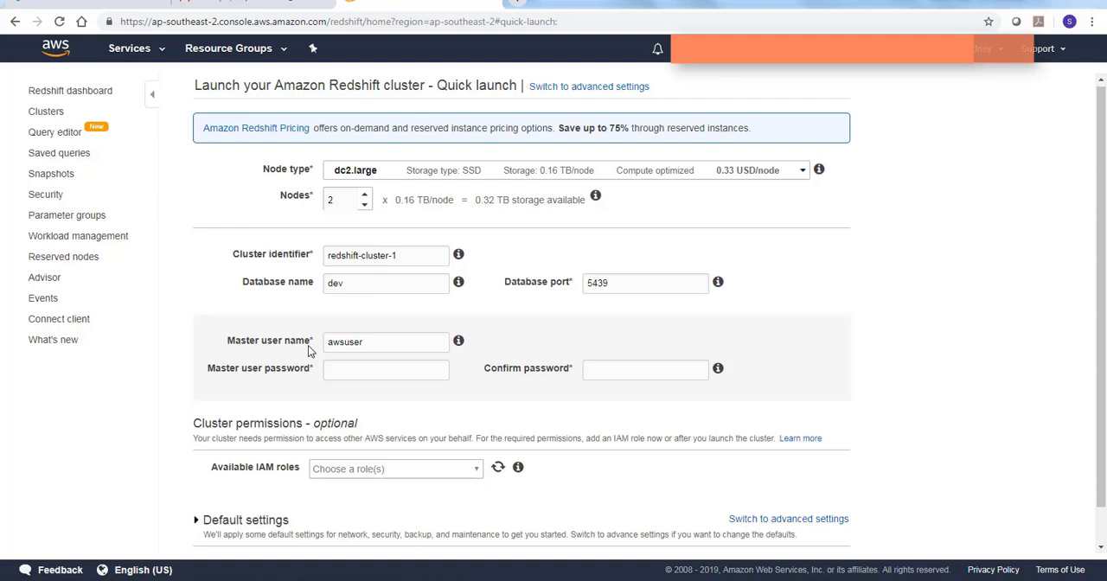
Enter and confirm the master user password, and launch the cluster redshift-cluster-1
left_click(346, 368)
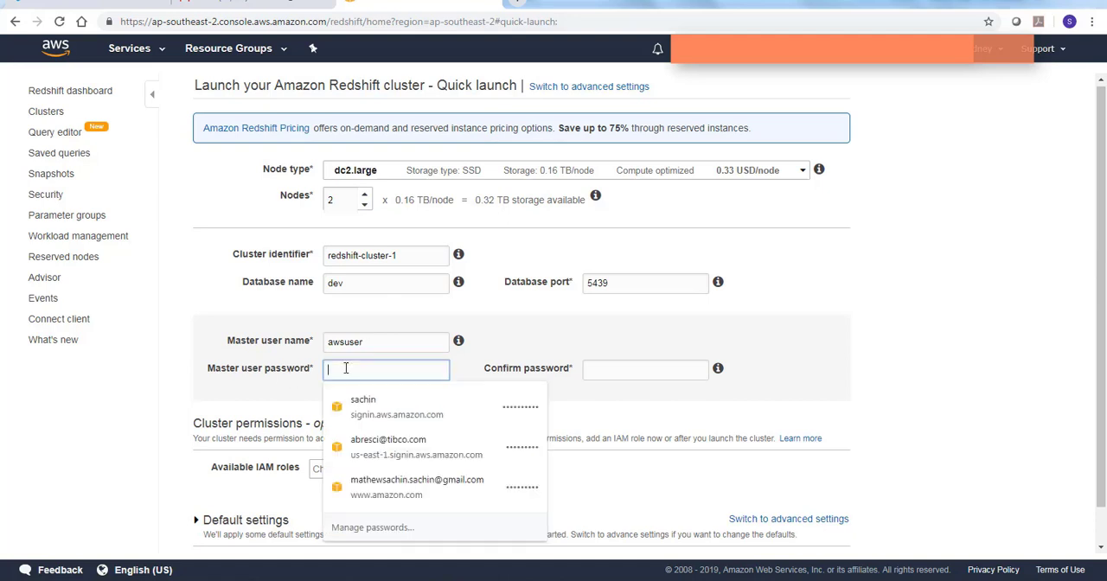
type("a")
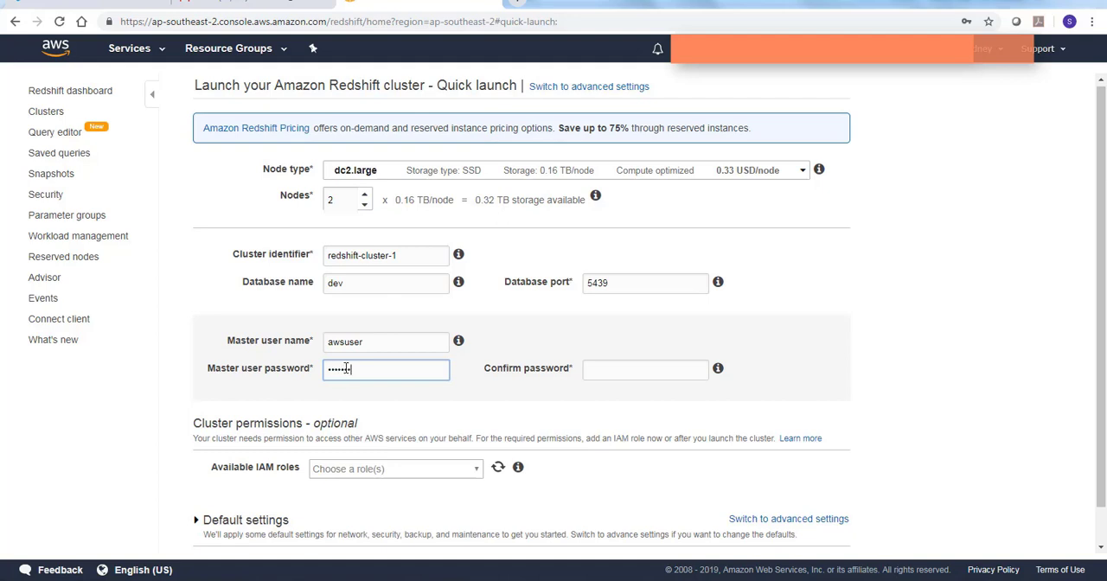
key("Tab")
type("••••")
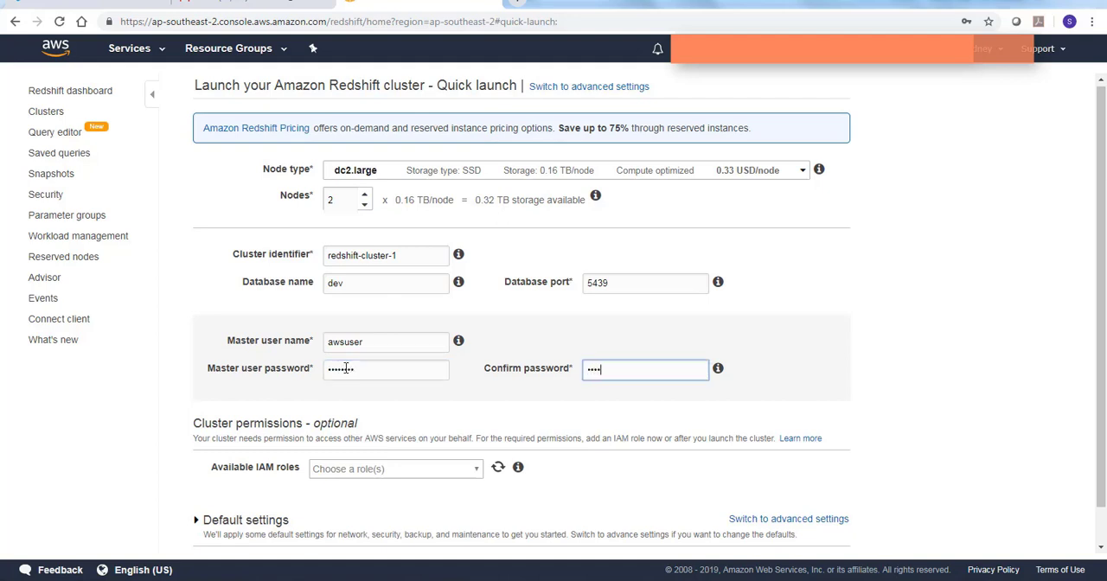
type("••••")
scroll(337, 412, "down", 1)
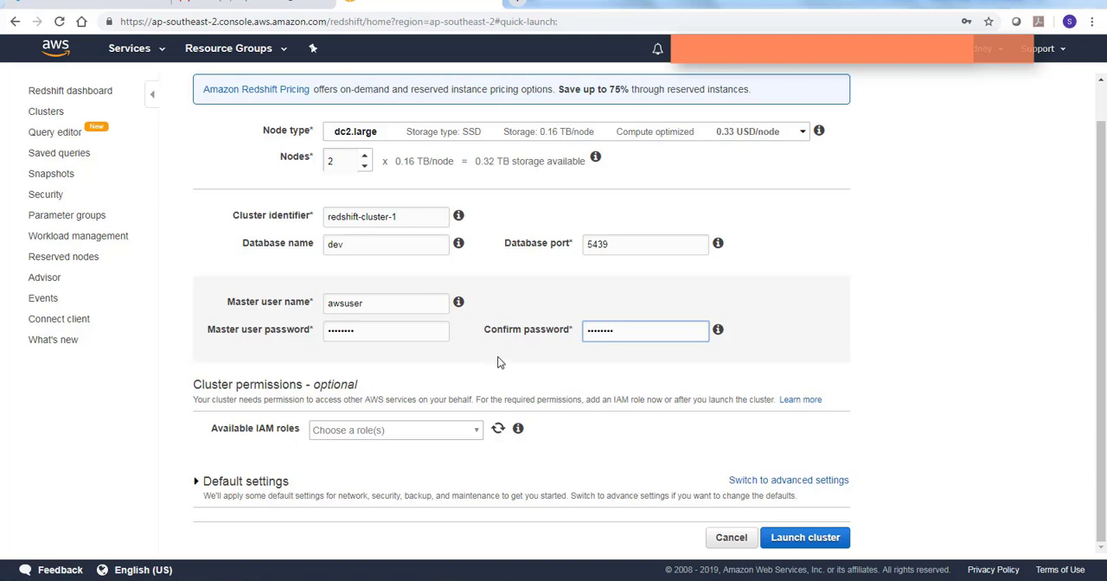
left_click(804, 537)
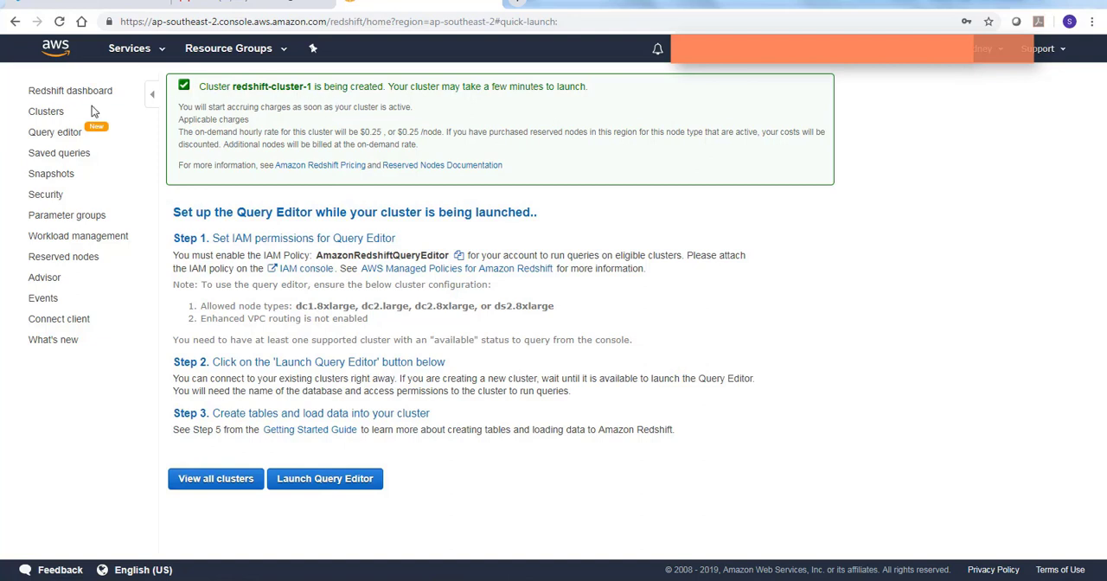
Open the refreshed cluster list and expand the details of redshift-cluster-1
left_click(51, 113)
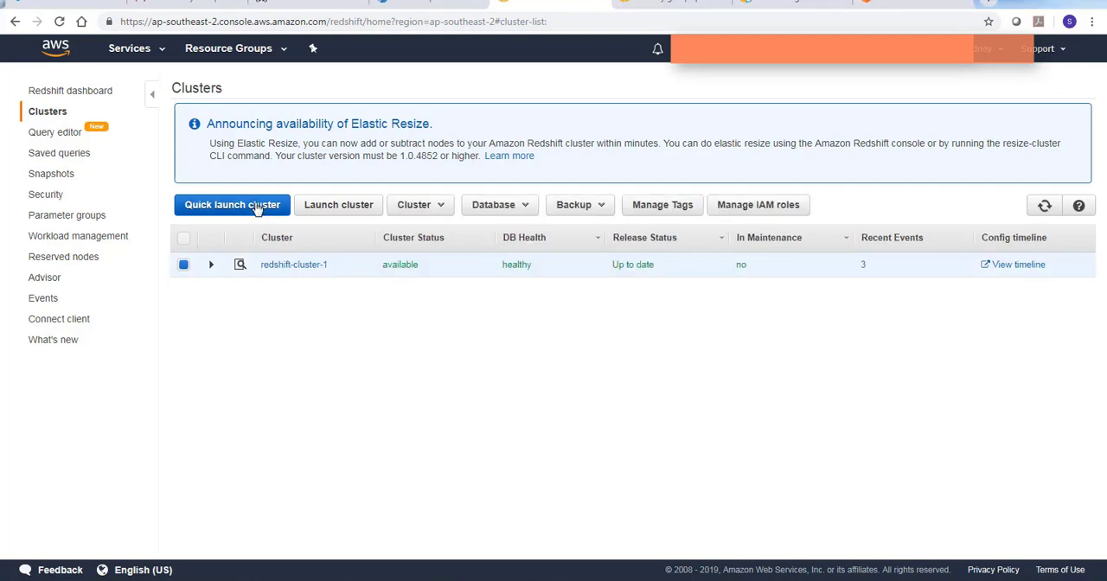
left_click(1041, 208)
left_click(211, 265)
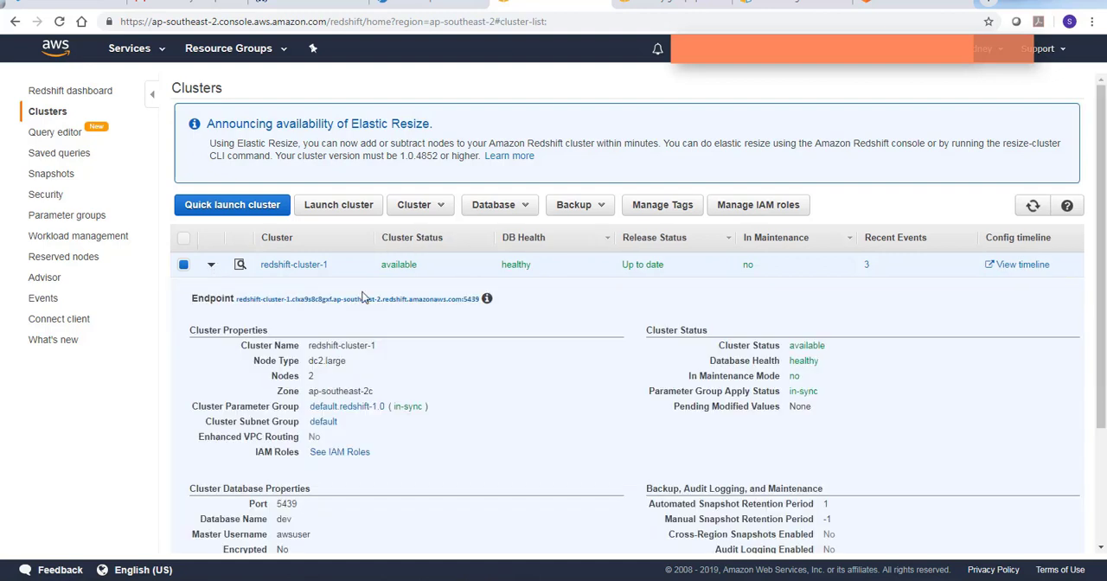
scroll(363, 294, "down", 1)
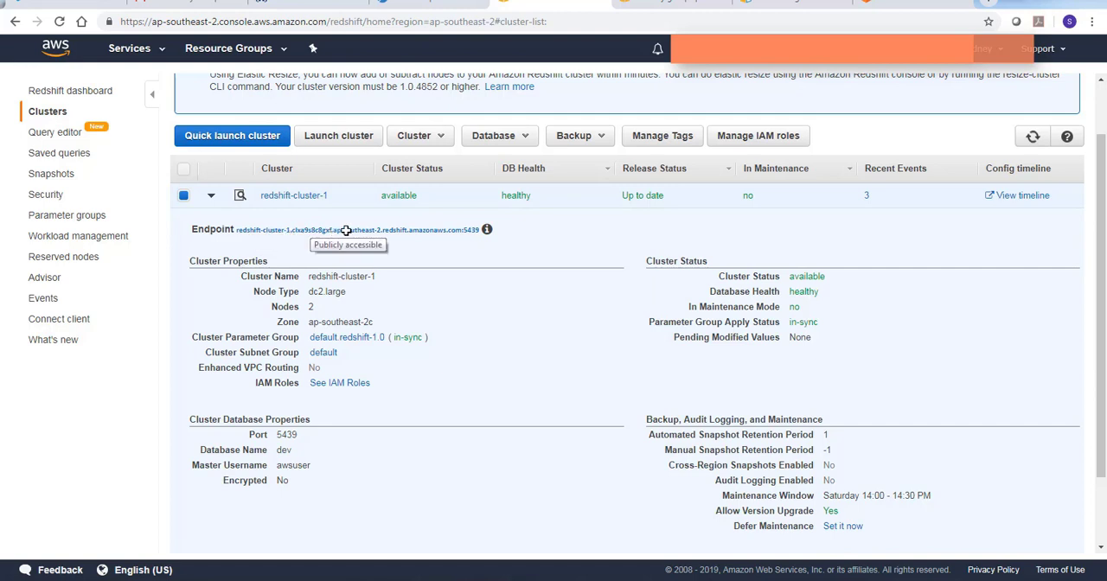
Copy the full endpoint of redshift-cluster-1, including its port
left_click(469, 232)
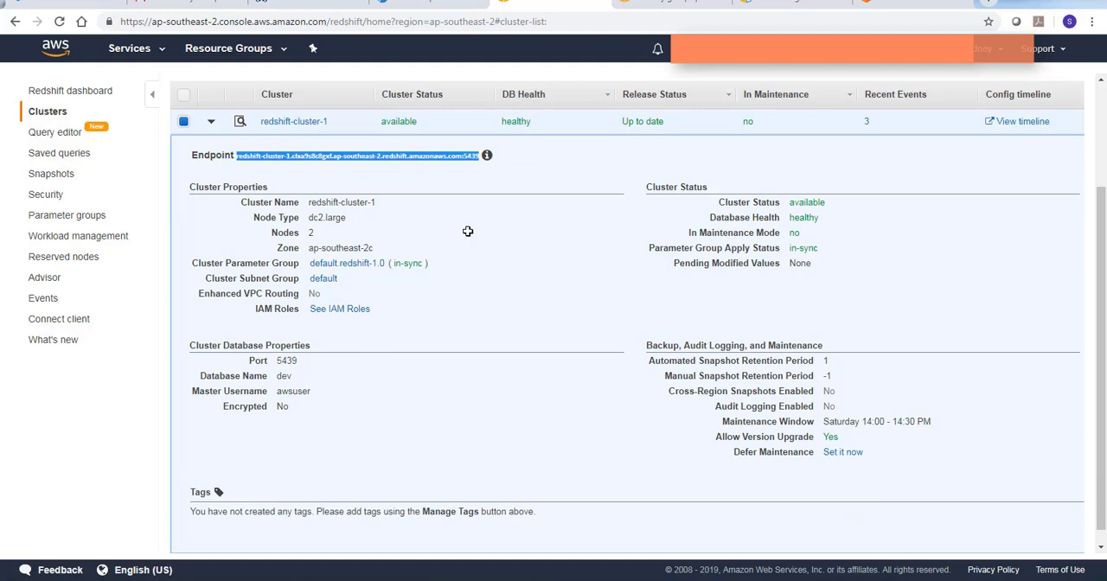
right_click(457, 154)
left_click(468, 168)
left_click(298, 282)
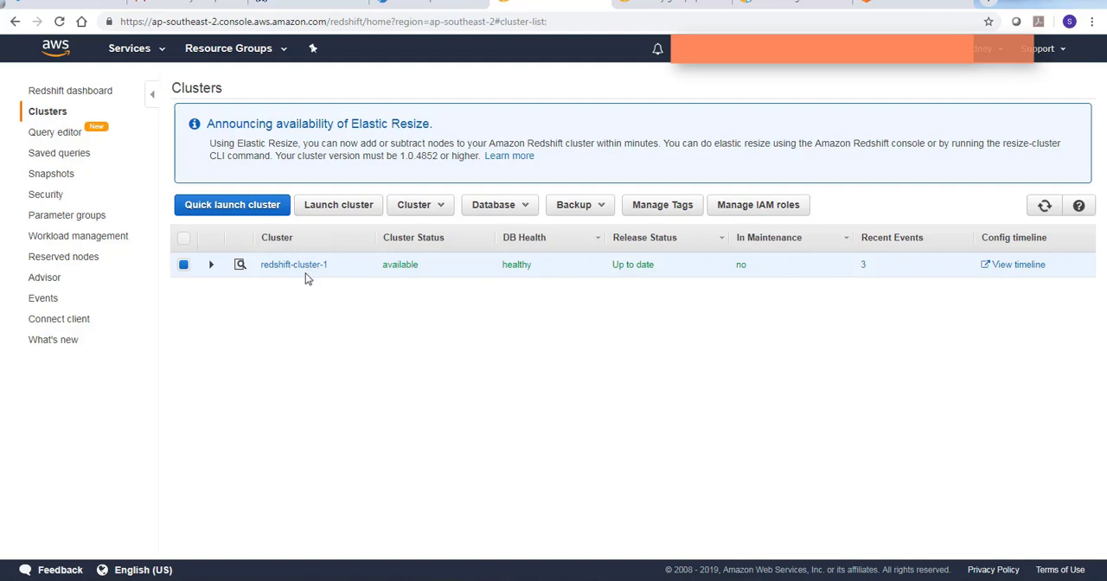
In the query editor, replace the existing query with the CREATE TABLE product statement, run it, and expand the product table's columns
left_click(55, 134)
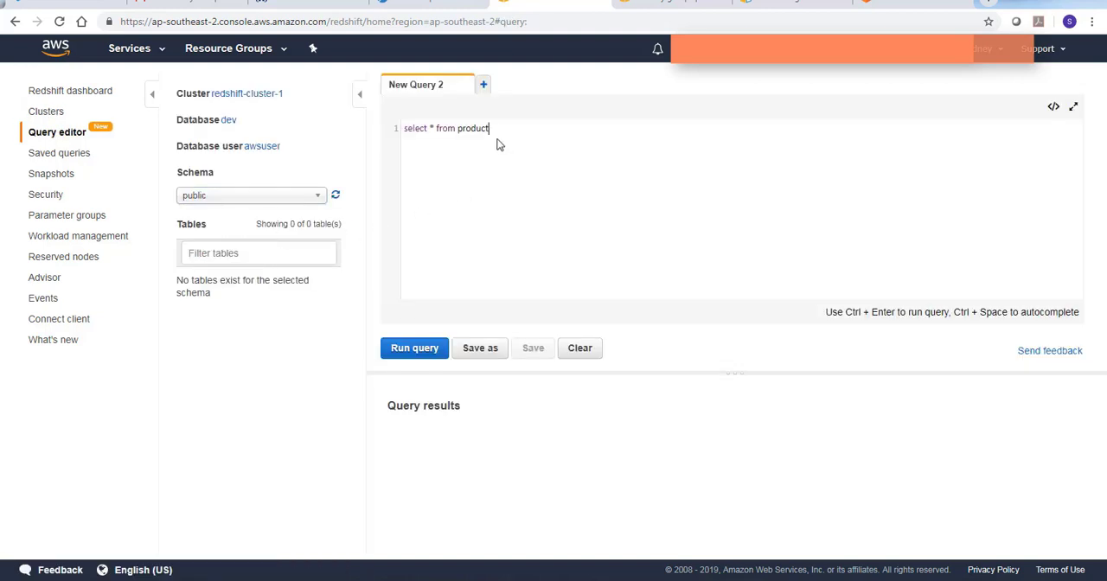
left_click_drag(490, 128, 393, 128)
key("BackSpace")
key("ctrl+v")
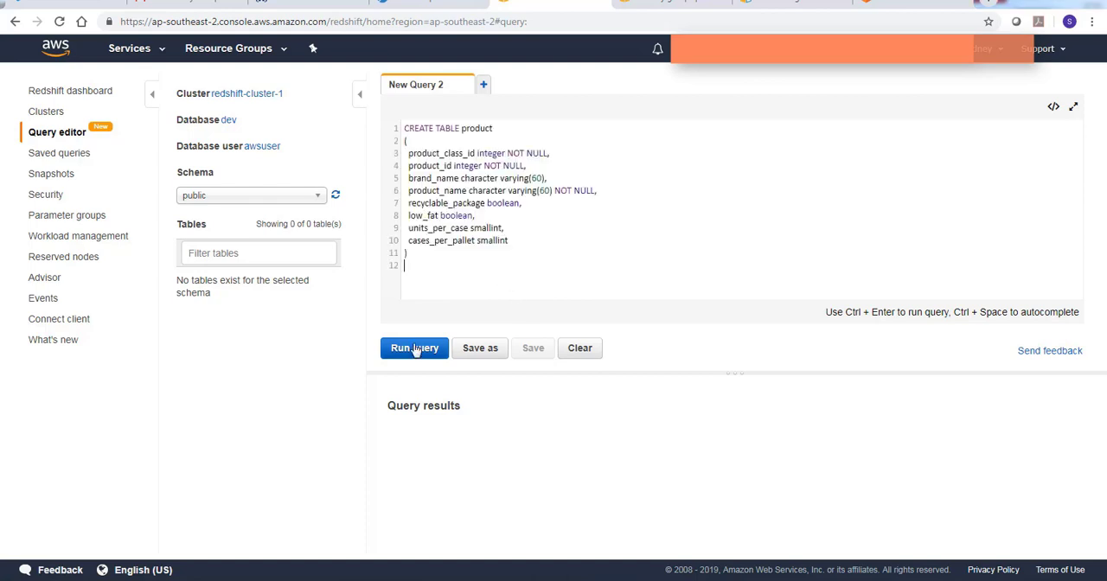
left_click(415, 349)
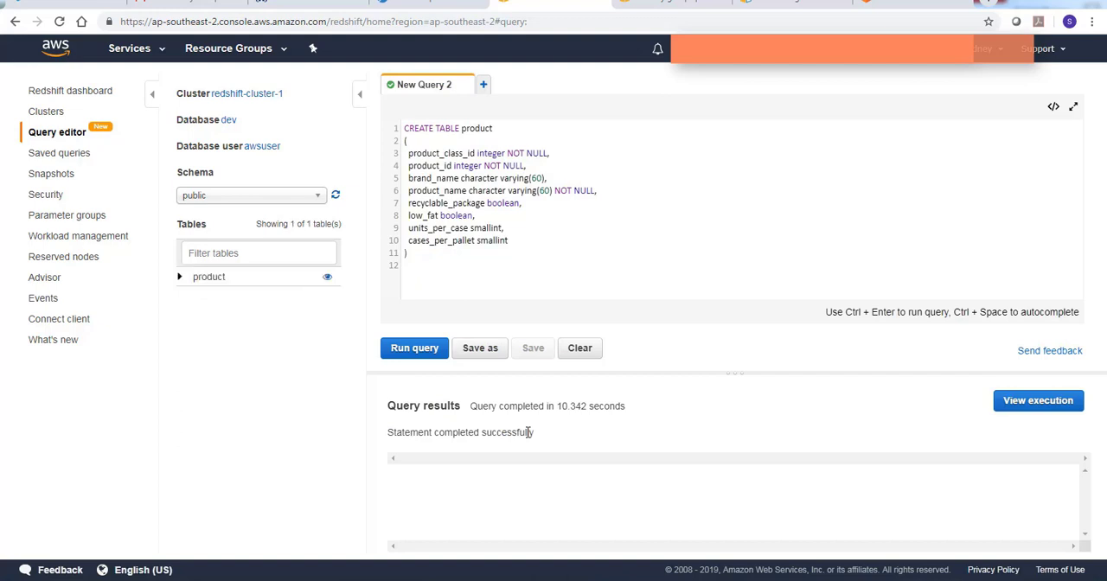
left_click(180, 279)
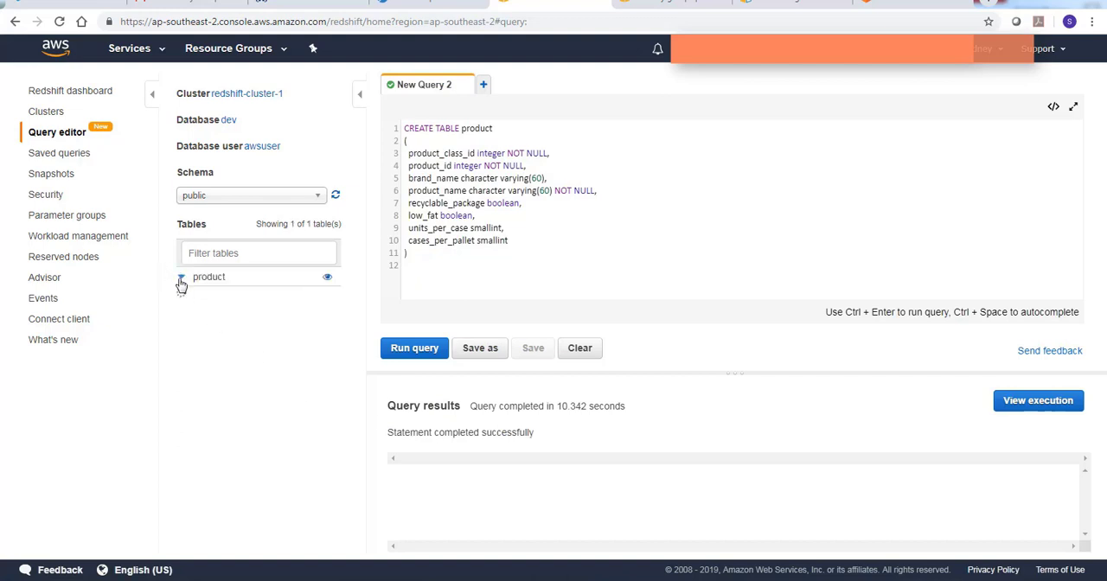
In a new query, paste the "insert into product values" statement with all the product rows and run it
left_click(484, 84)
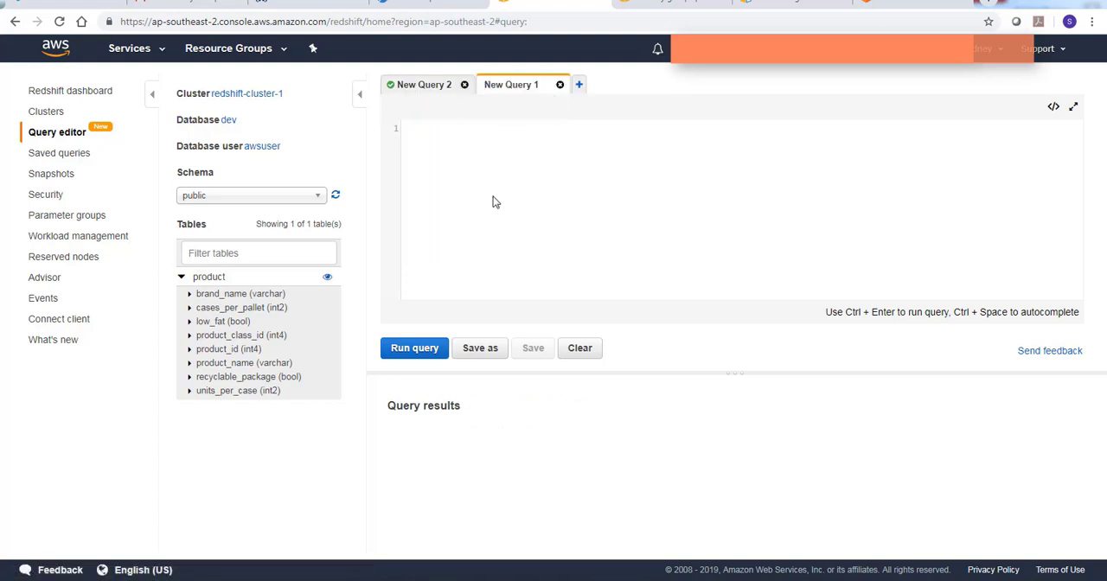
key("ctrl+v")
key("Up")
key("Right")
key("Right")
key("Right")
key("Right")
key("Right")
key("Right")
key("Right")
key("Right")
key("Right")
key("Right")
key("Right")
key("Right")
key("Right")
key("Right")
key("Right")
key("Right")
key("ctrl+v")
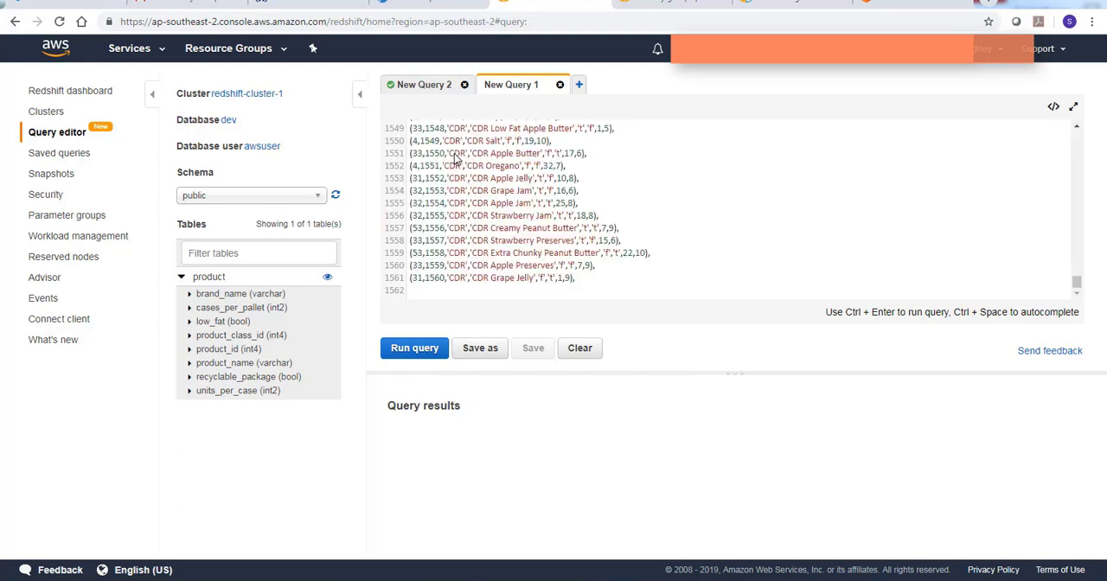
left_click(622, 277)
left_click_drag(1076, 282, 1091, 139)
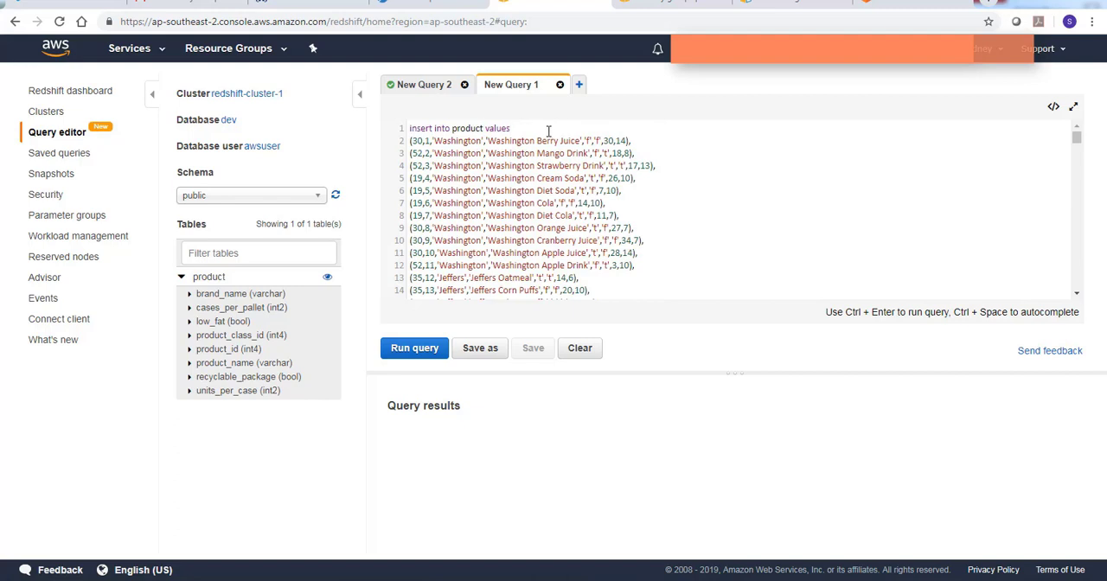
left_click(415, 349)
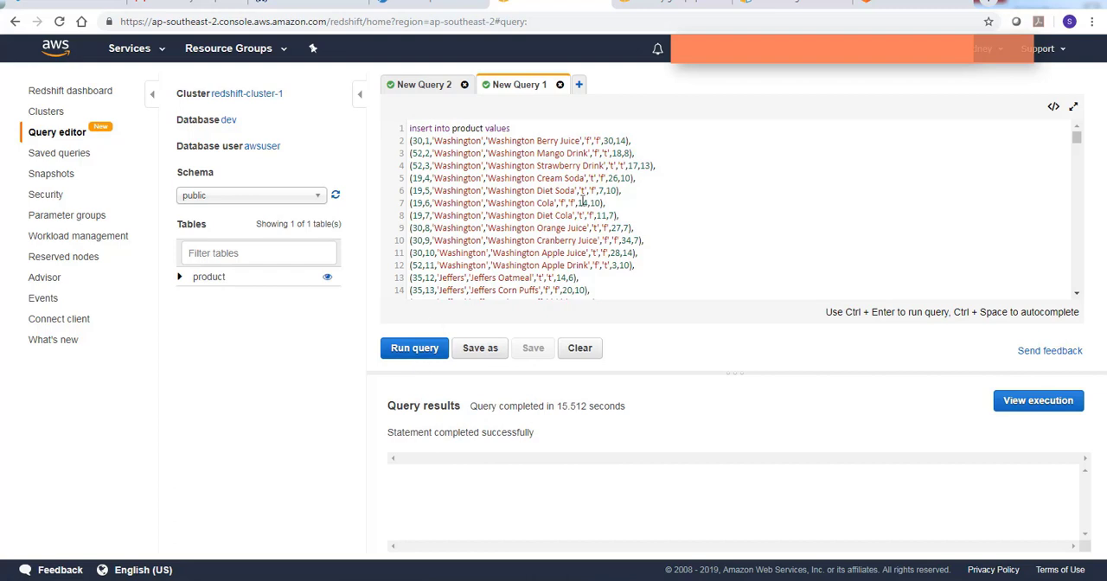
Run "select * from product" in a separate new query, and open another query for the next statement
left_click(579, 84)
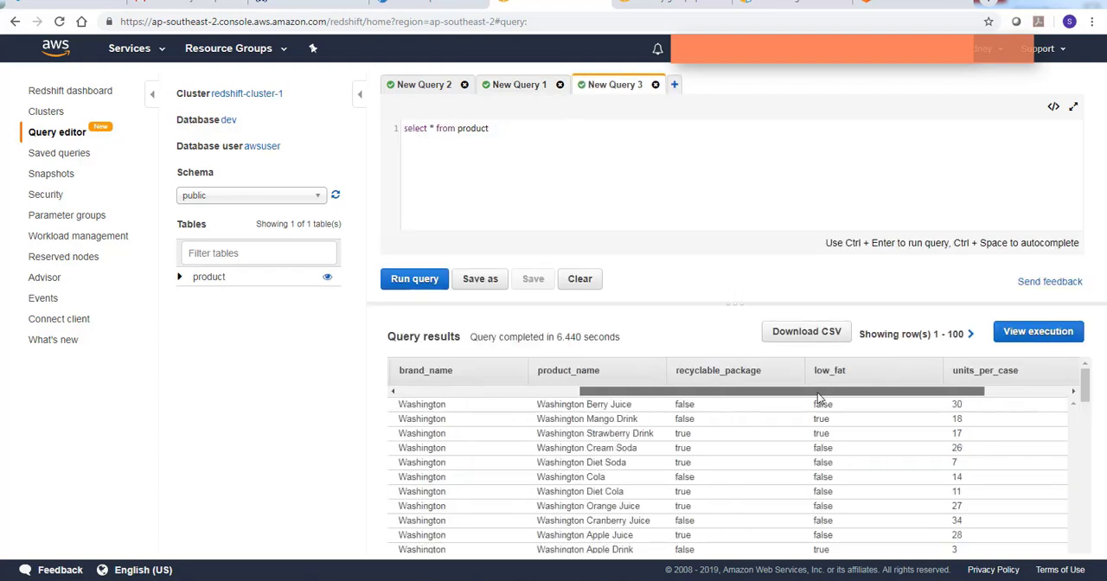
left_click_drag(819, 398, 577, 390)
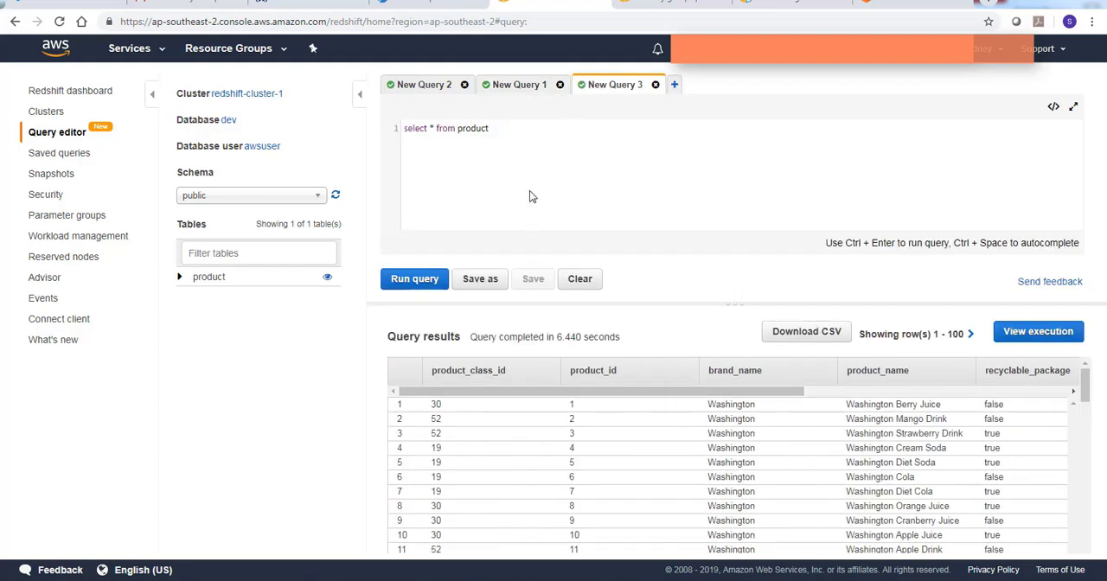
left_click(675, 86)
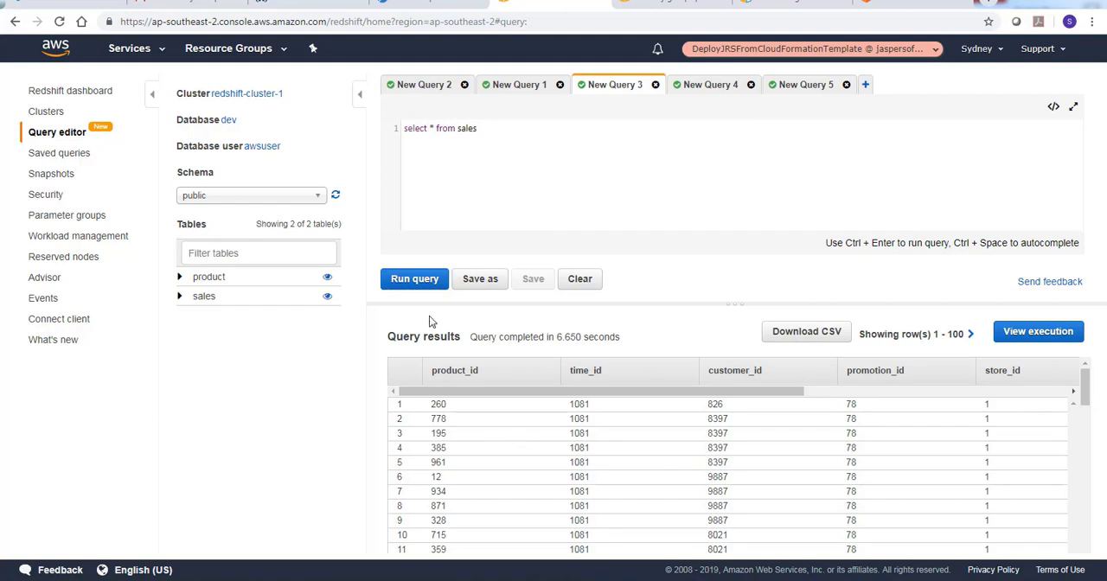
Switch to JasperReports Server and create a new JDBC data source using the Redshift (tibcosoftware.jdbc.redshift.RedshiftDriver) driver
left_click(402, 8)
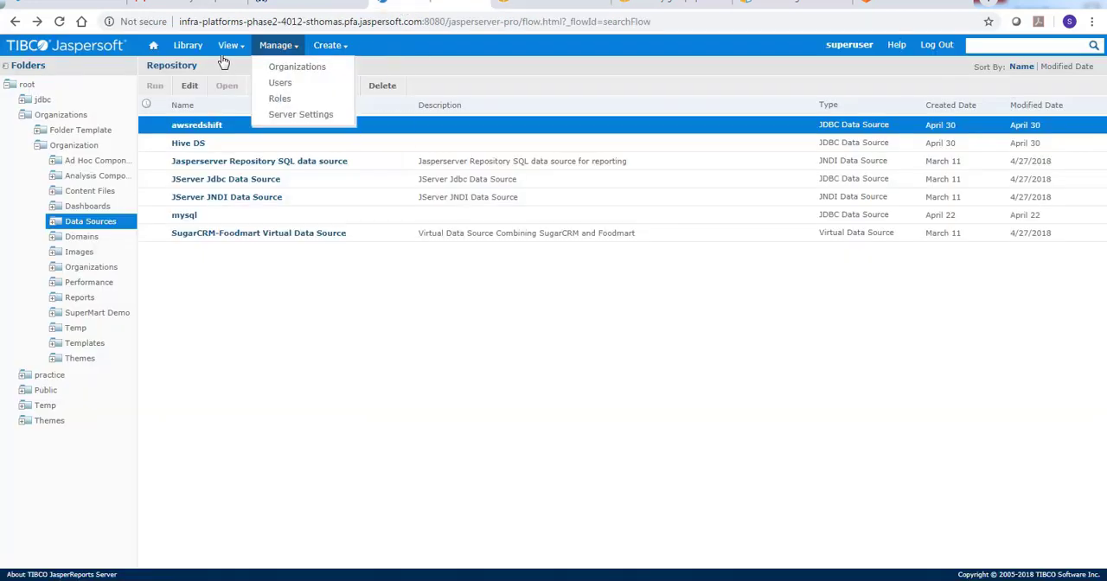
left_click(156, 47)
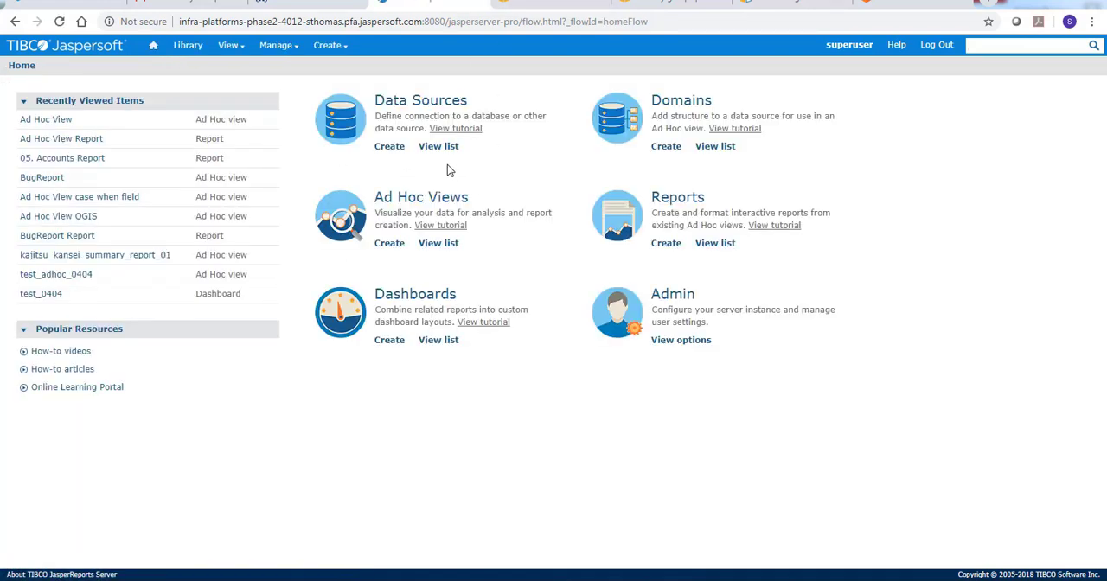
mouse_move(326, 45)
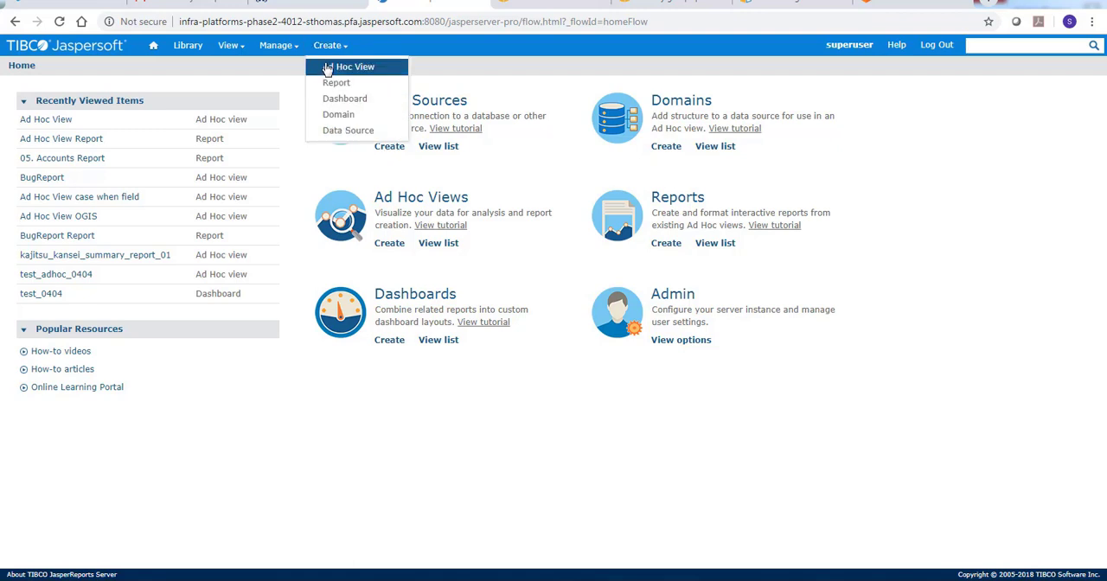
left_click(337, 131)
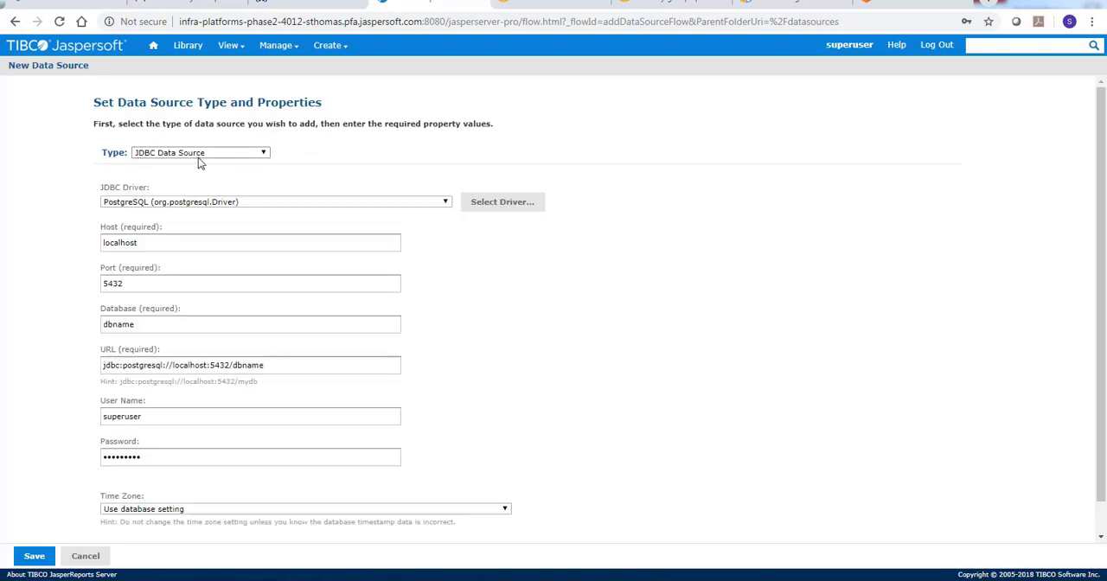
left_click(203, 207)
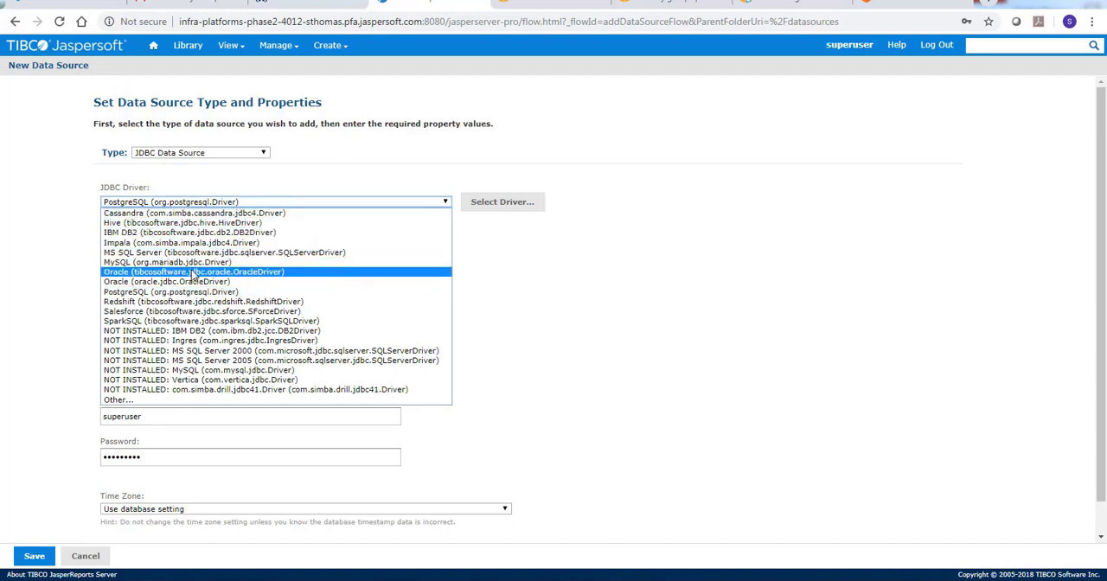
left_click(257, 302)
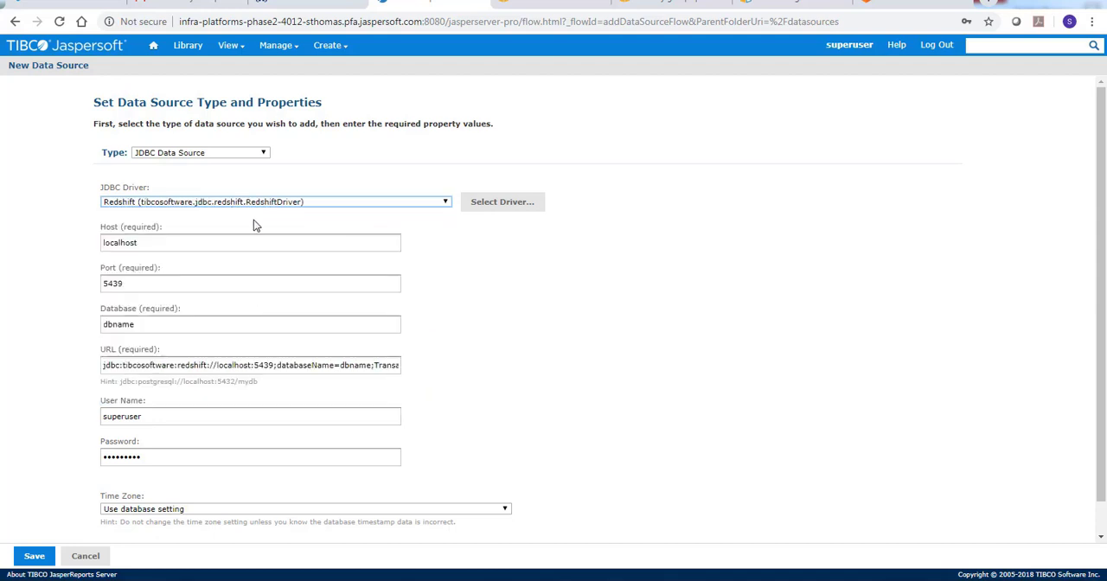
Copy the host redshift-cluster-1.clxa9s8c8gxf.ap-southeast-2.redshift.amazonaws.com without its port from Notepad into the data source's host, and set the database to dev
left_click(427, 284)
scroll(275, 272, "down", 1)
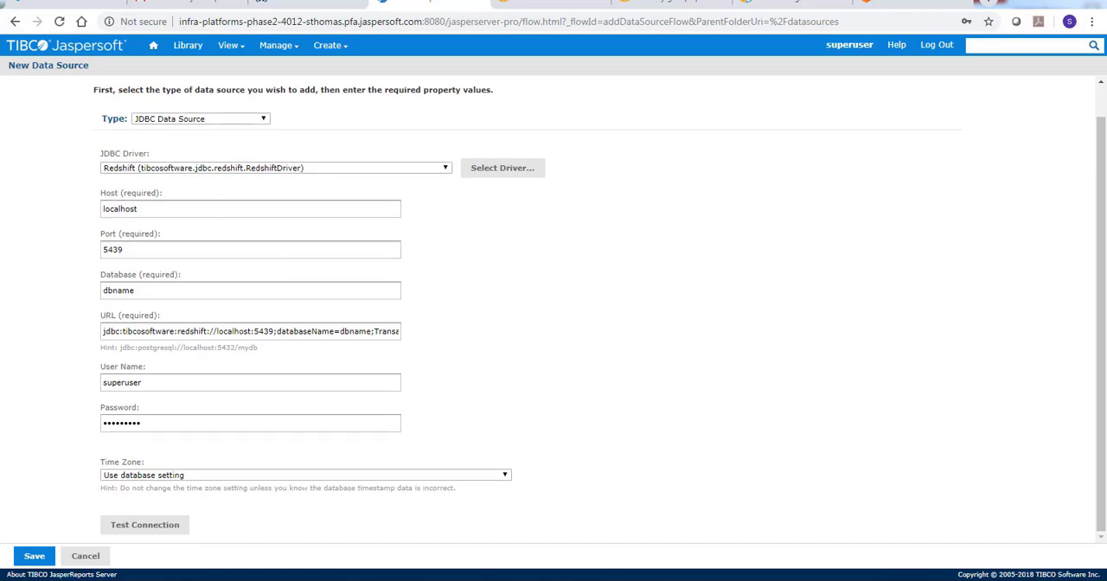
left_click(576, 580)
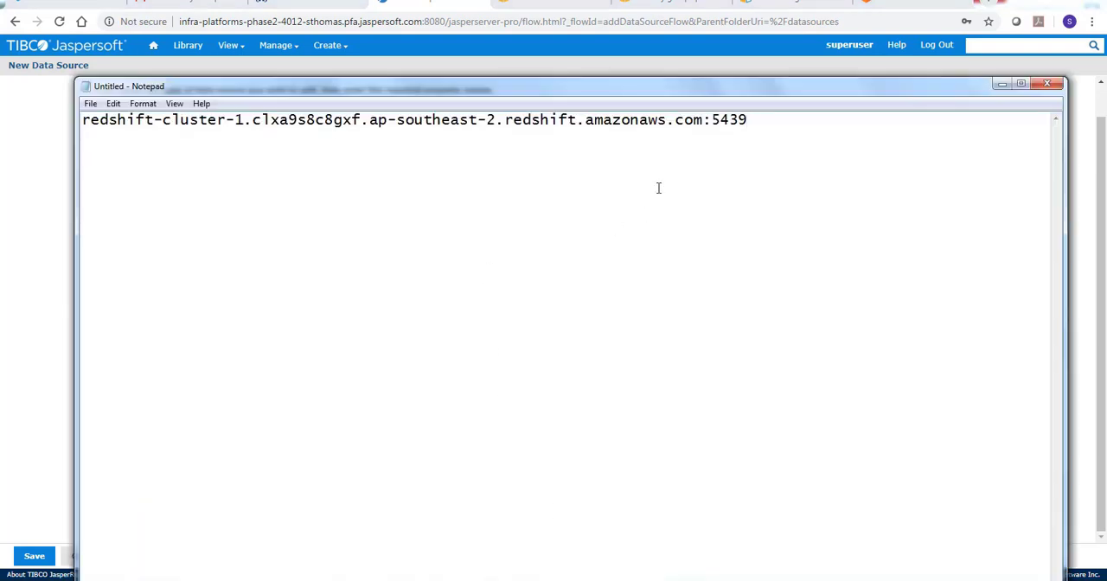
left_click_drag(706, 120, 1, 120)
key("ctrl+c")
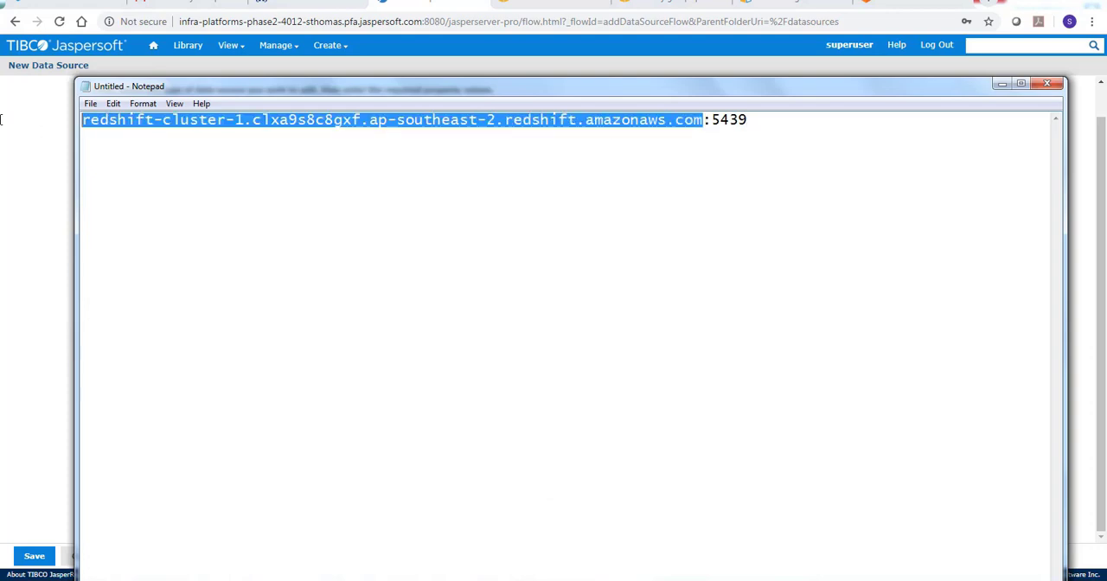
key("alt+Tab")
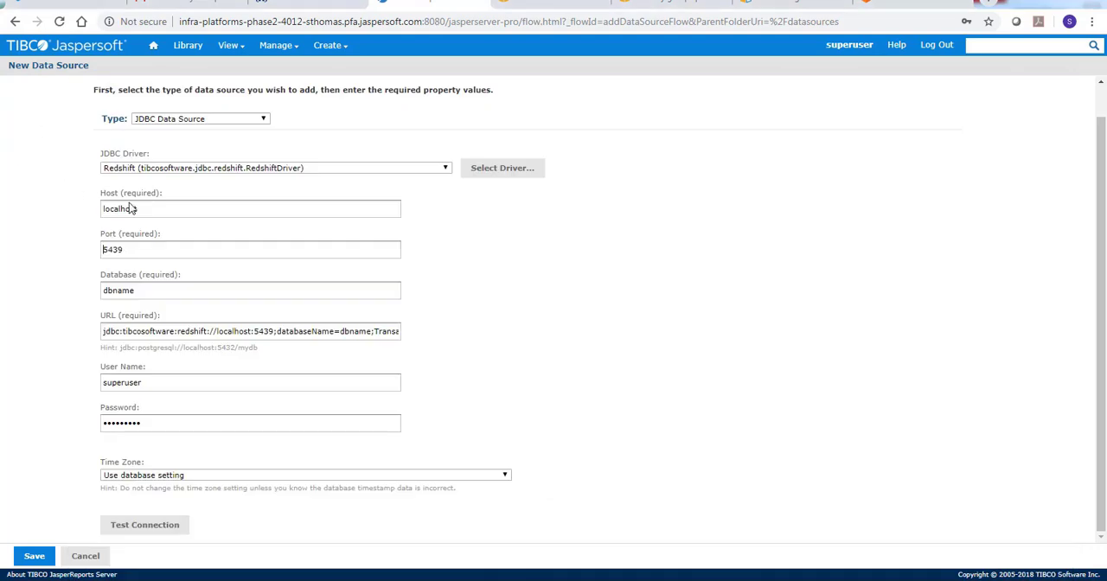
left_click_drag(159, 212, 3, 210)
key("ctrl+v")
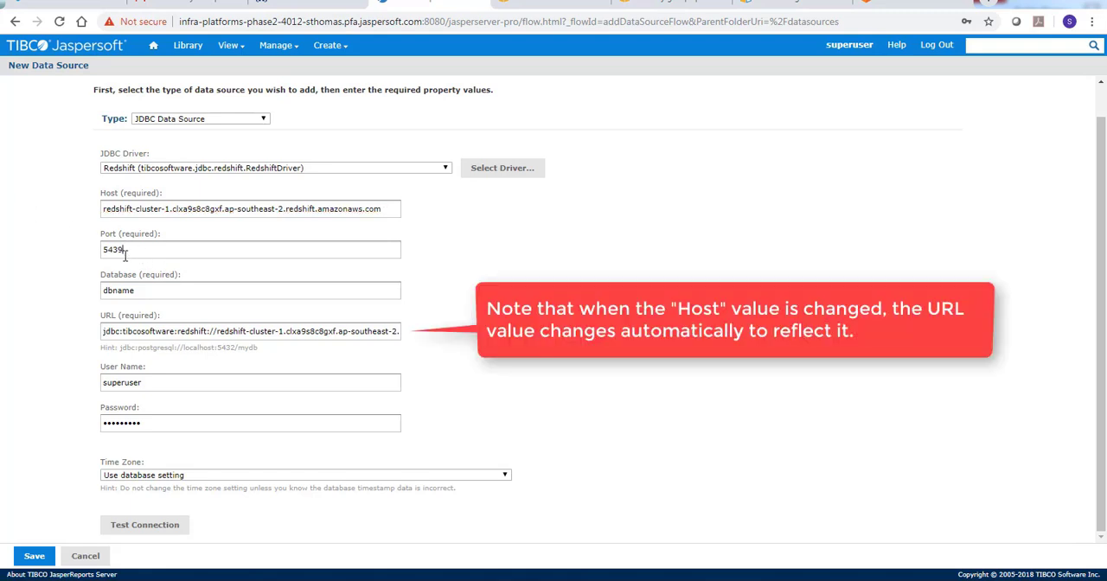
left_click_drag(148, 291, 25, 275)
type("dev")
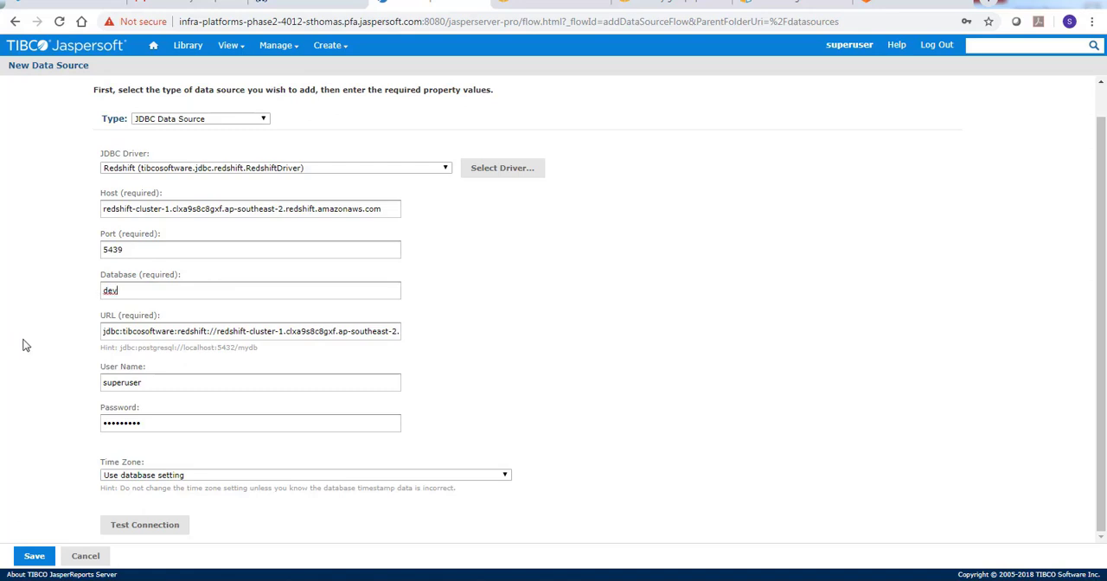
Set the data source's user name to awsuser, enter the database password, and test the connection
left_click_drag(198, 381, 71, 381)
key("BackSpace")
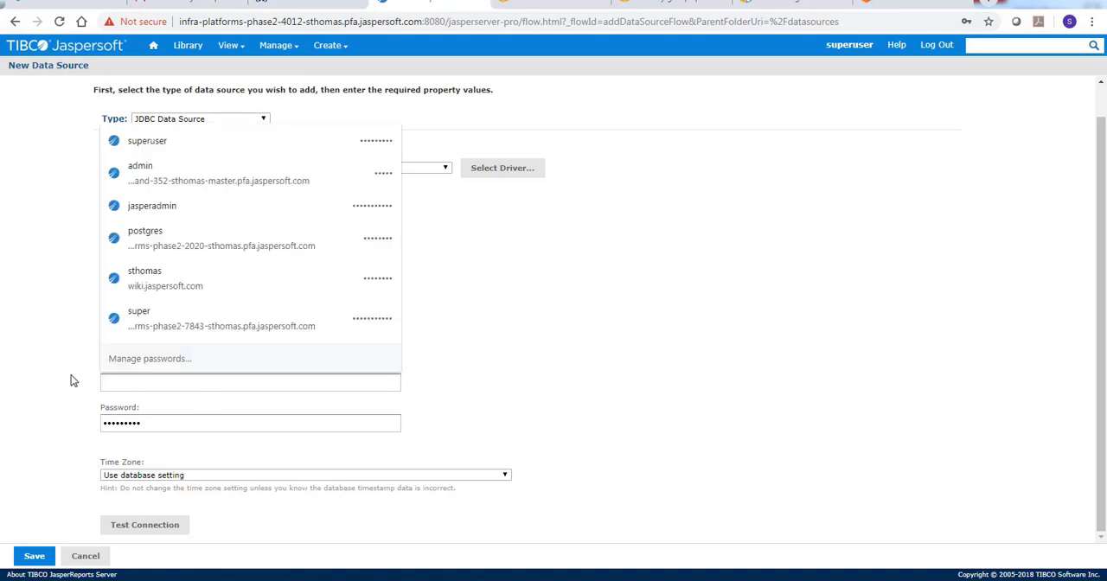
left_click(508, 397)
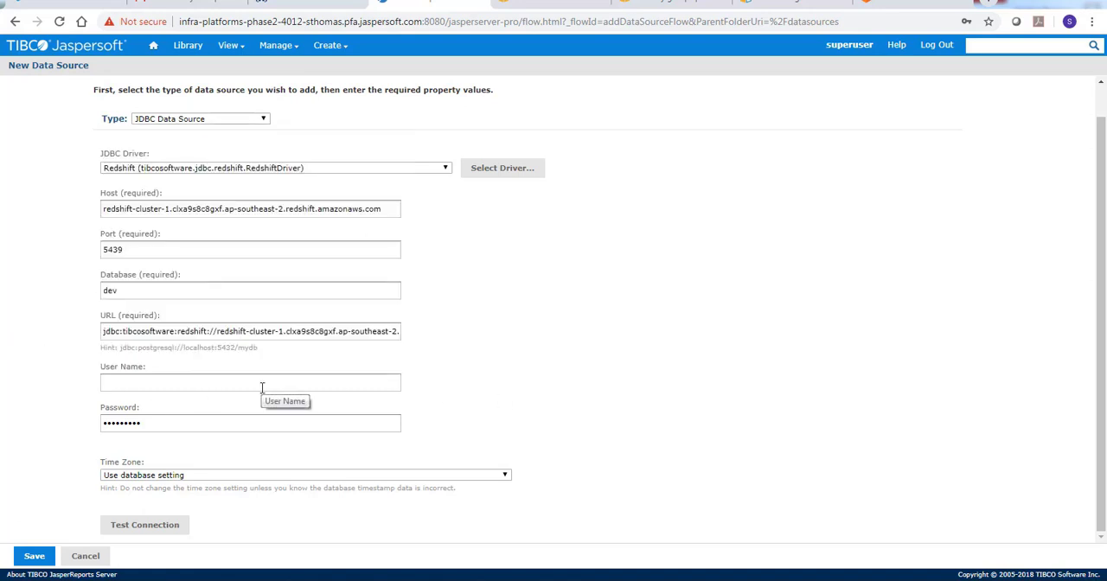
left_click(262, 382)
type("awsuser")
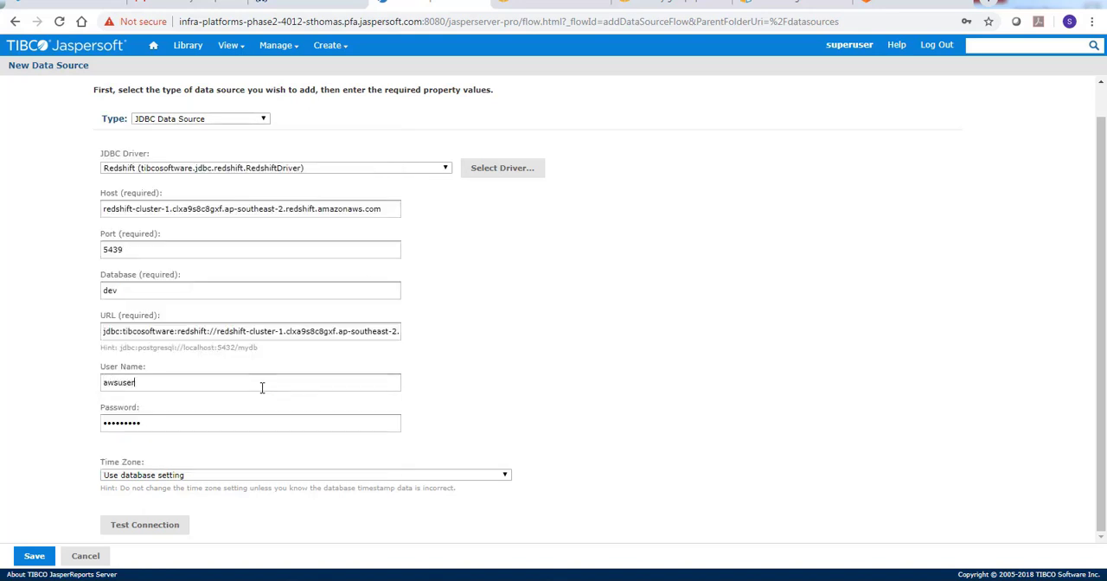
key("Tab")
type("P")
left_click(181, 524)
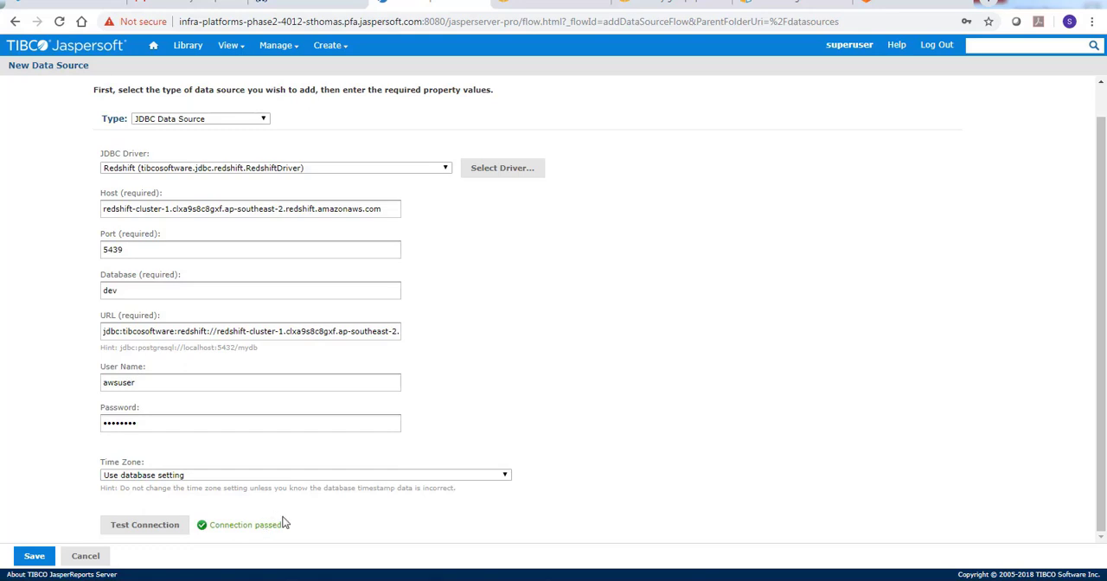
Save the data source as "Redshift DS" in the organization's Data Sources folder
left_click(39, 555)
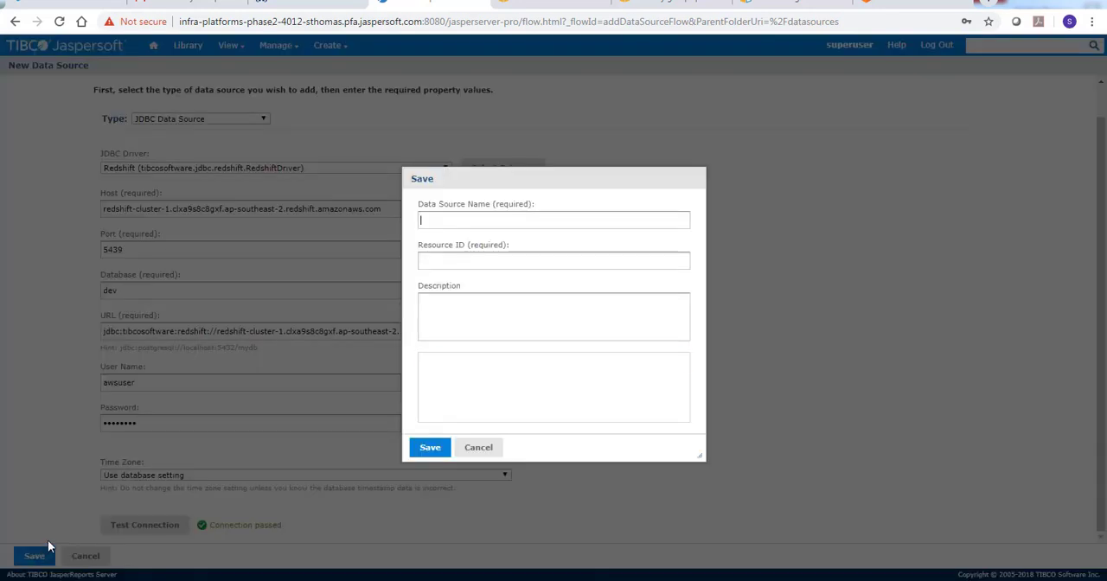
type("R")
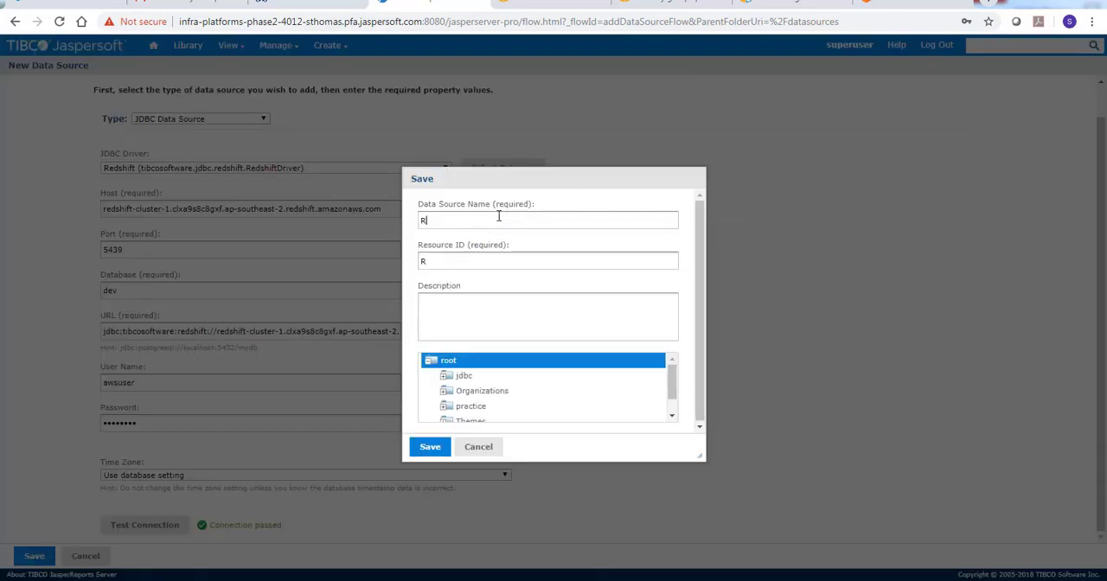
type("edshift DS")
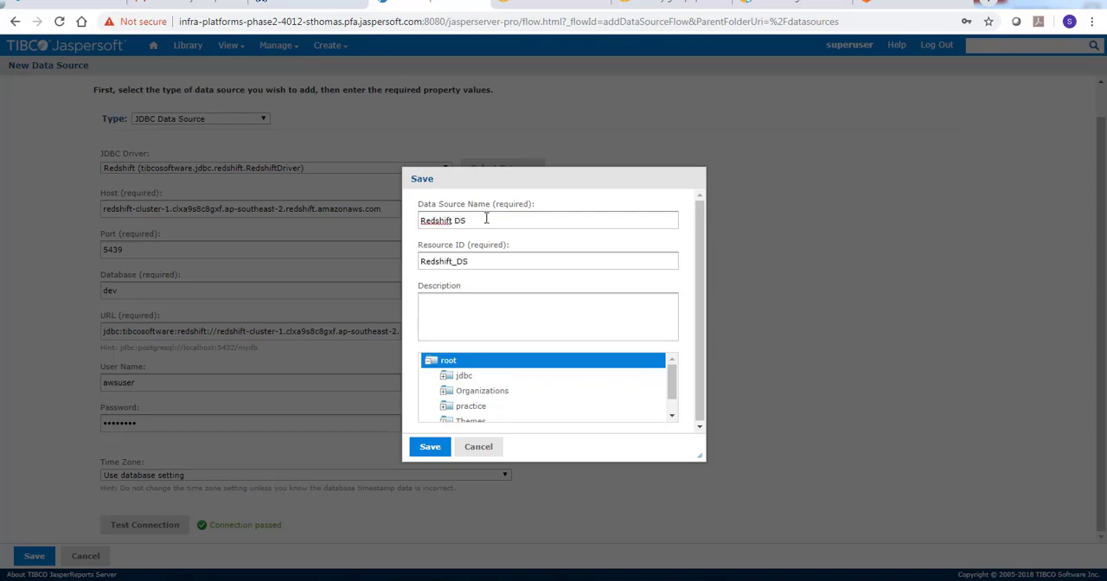
left_click(477, 375)
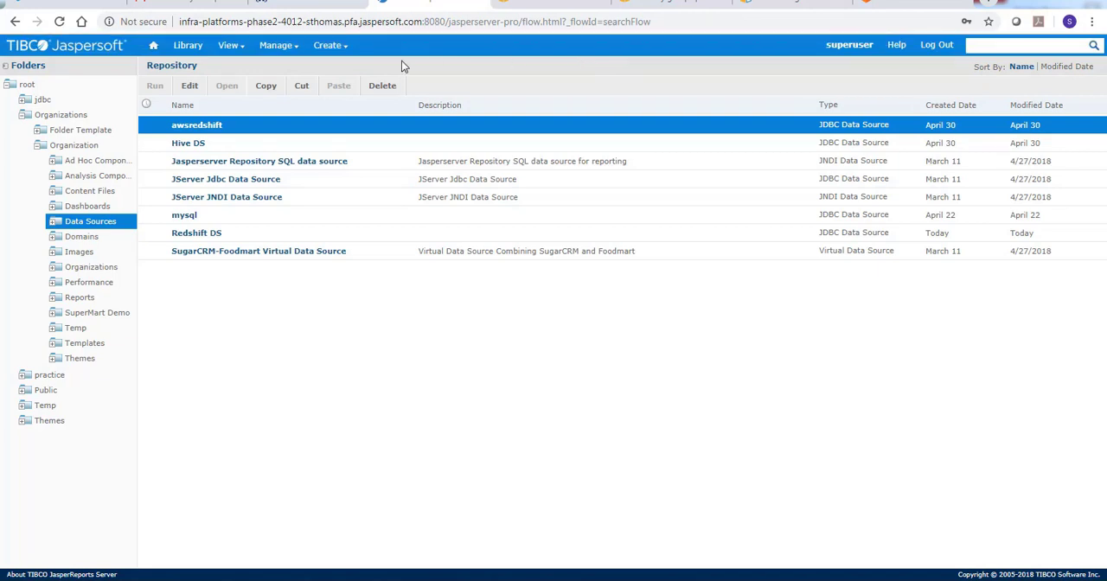
Create a domain named "Redshift example1" with save location /organizations/organization_1/Domains and data source /organizations/organization_1/datasources/Redshift_DS
mouse_move(325, 46)
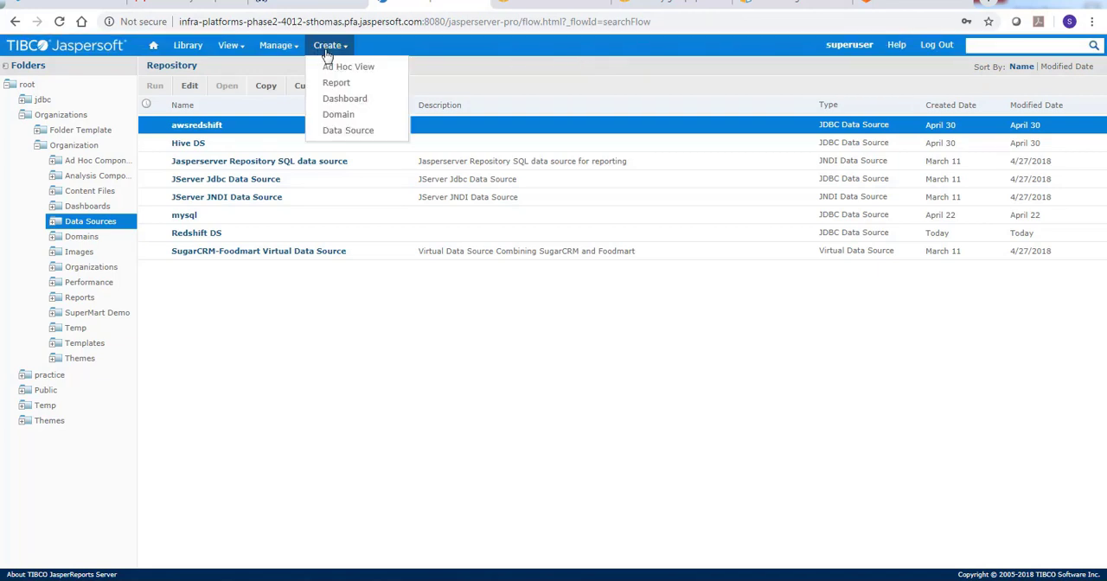
left_click(337, 114)
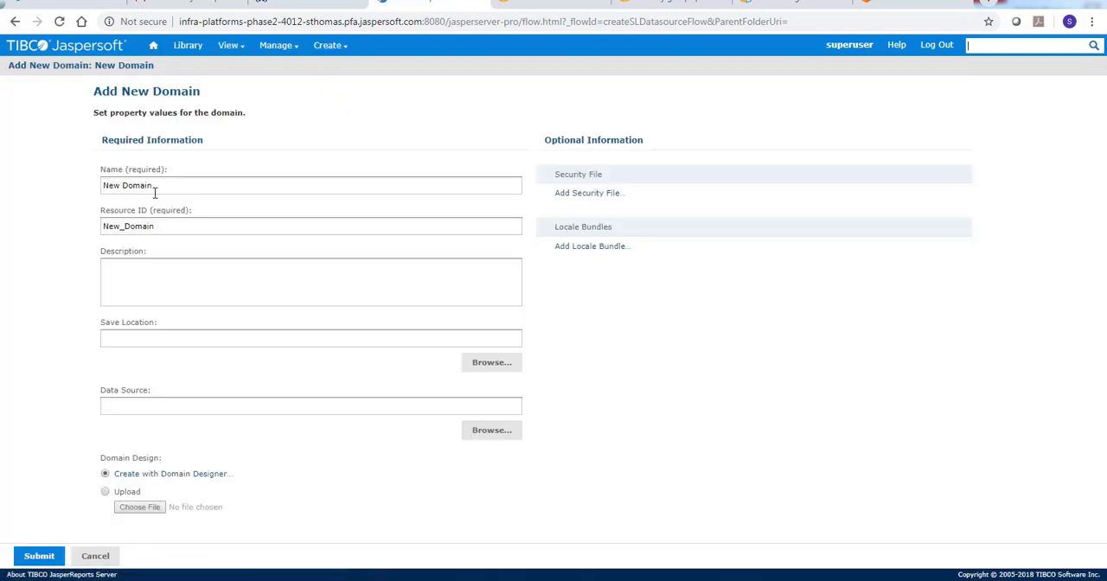
left_click_drag(154, 185, 8, 39)
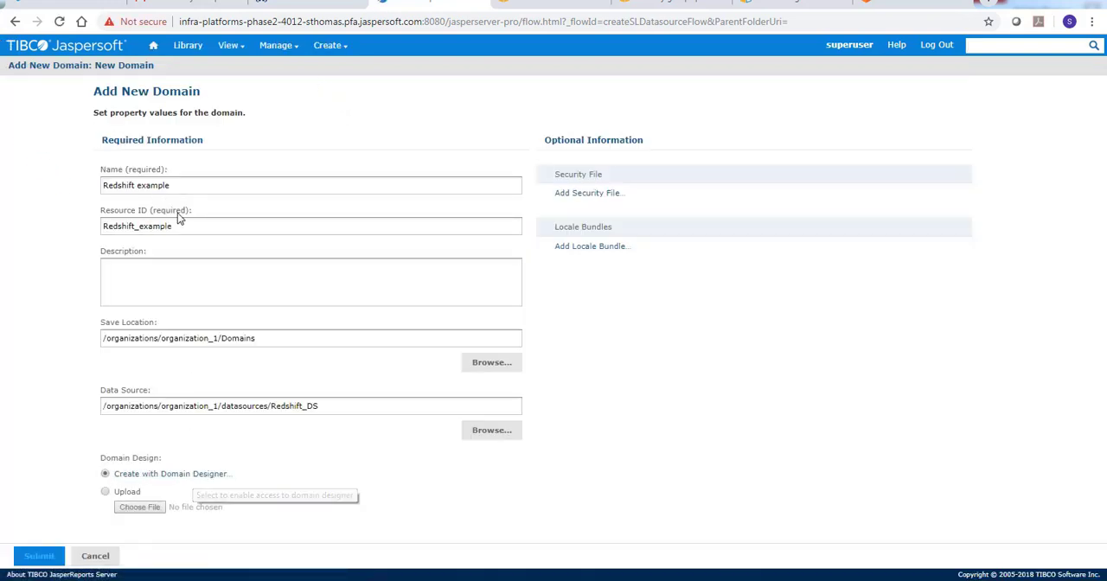
left_click(176, 186)
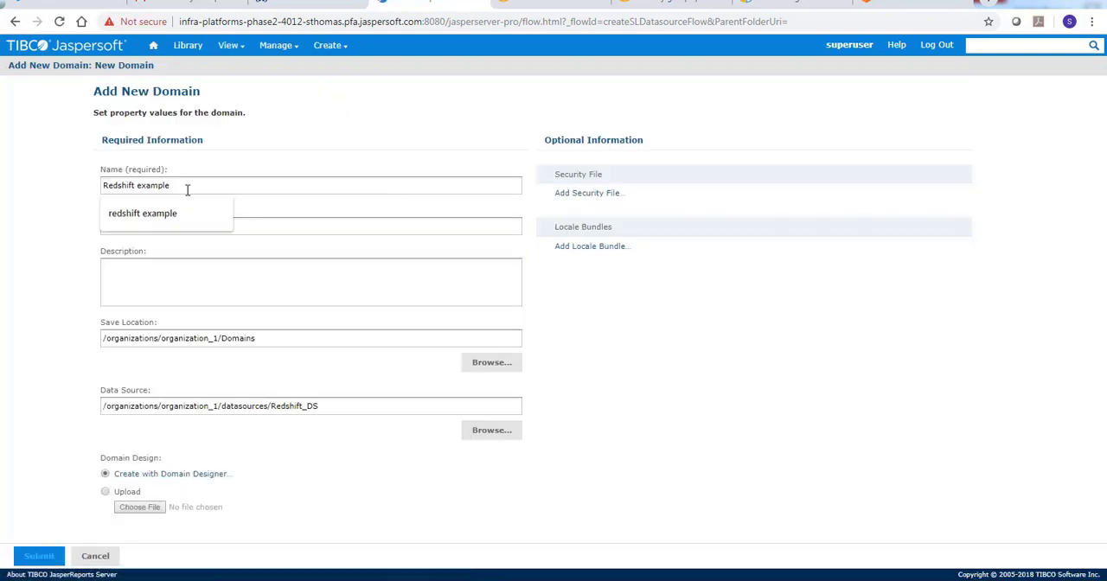
type("1")
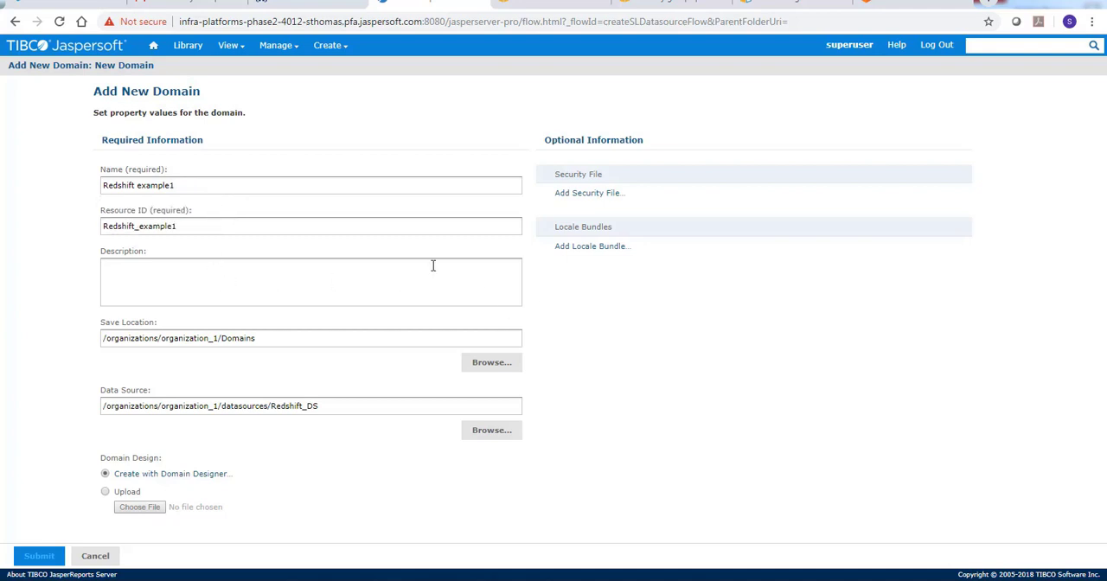
Open the Domain Designer with the public schema and add the public_product and public_sales tables to the domain
left_click(183, 475)
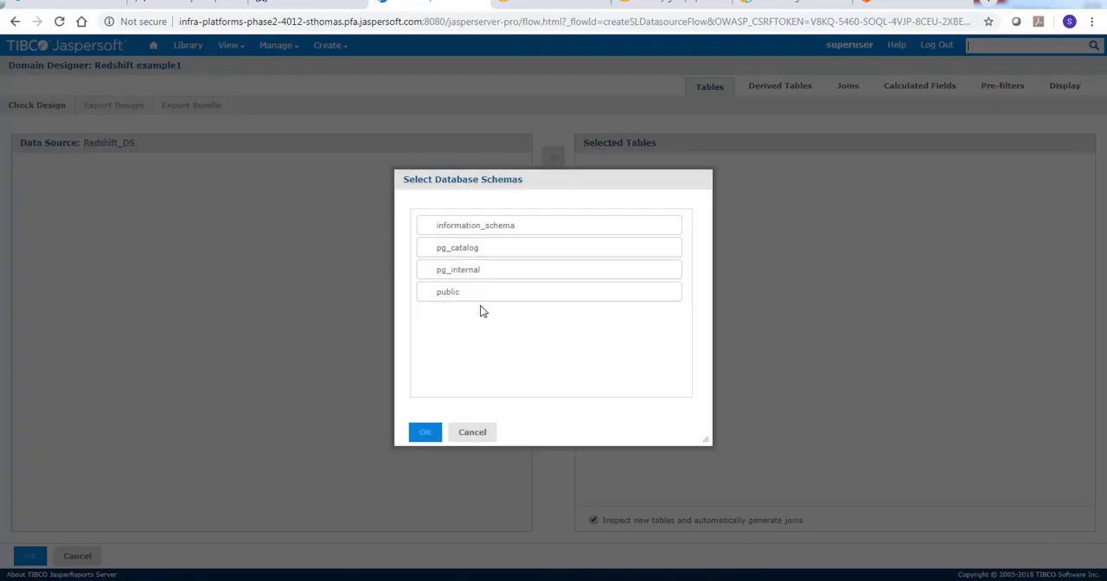
left_click(480, 294)
left_click(425, 432)
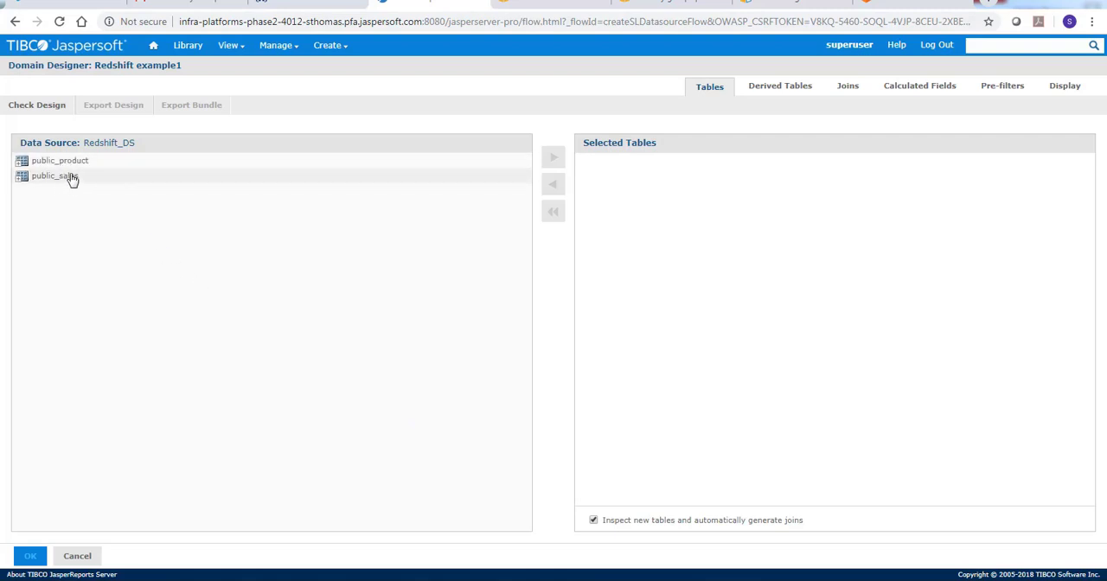
double_click(76, 163)
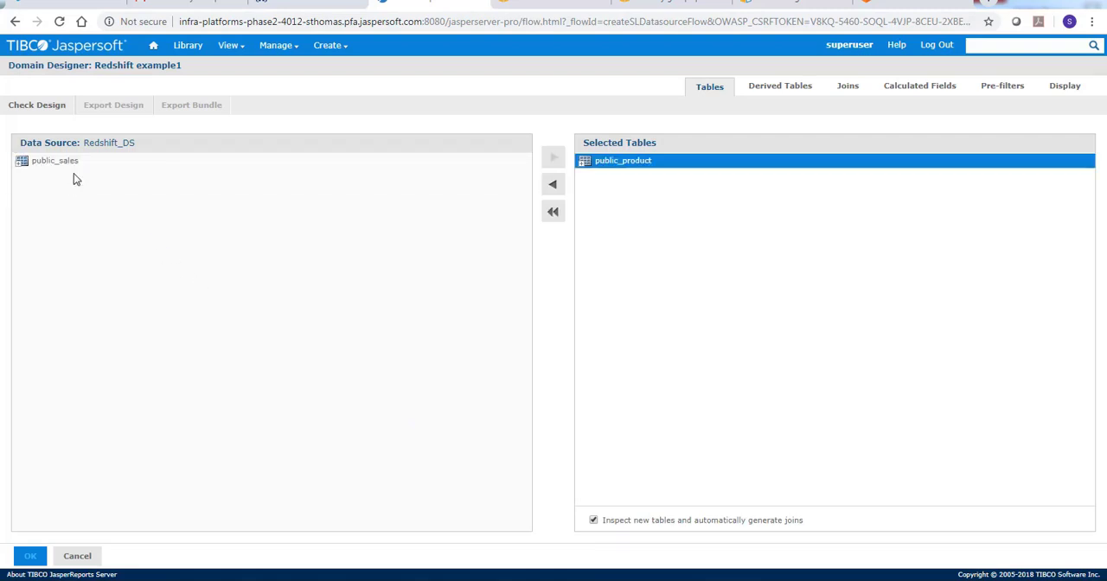
double_click(75, 164)
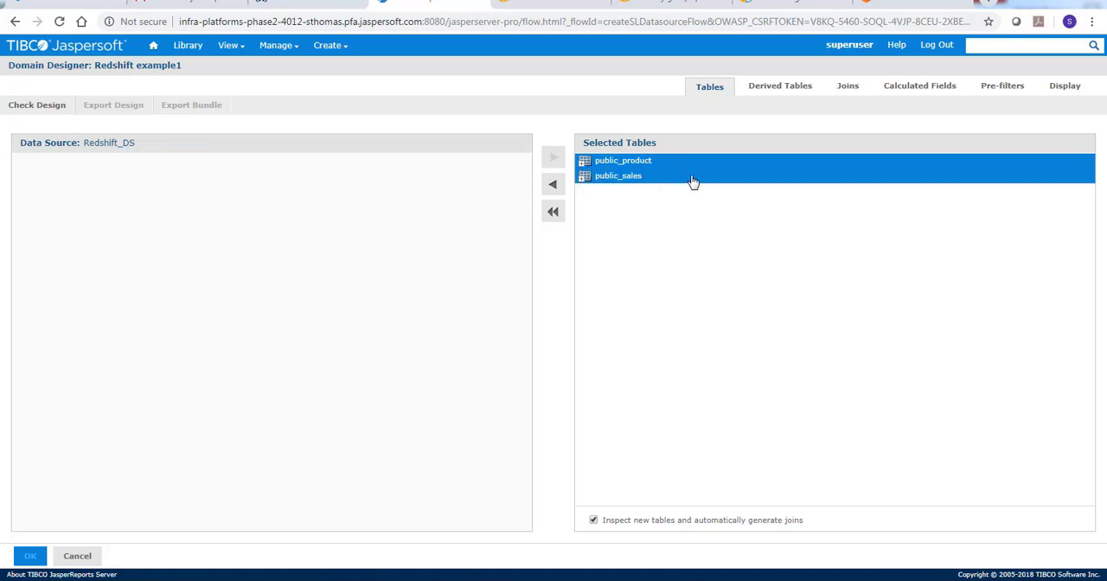
Create an inner join between product_id in public_product and product_id in public_sales
left_click(847, 86)
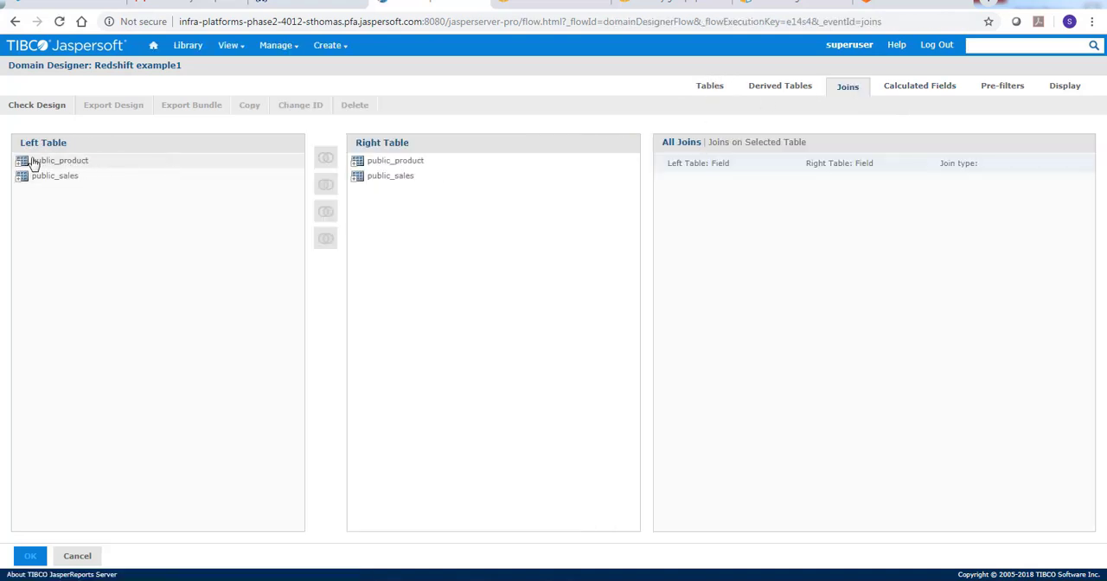
left_click(21, 162)
left_click(20, 162)
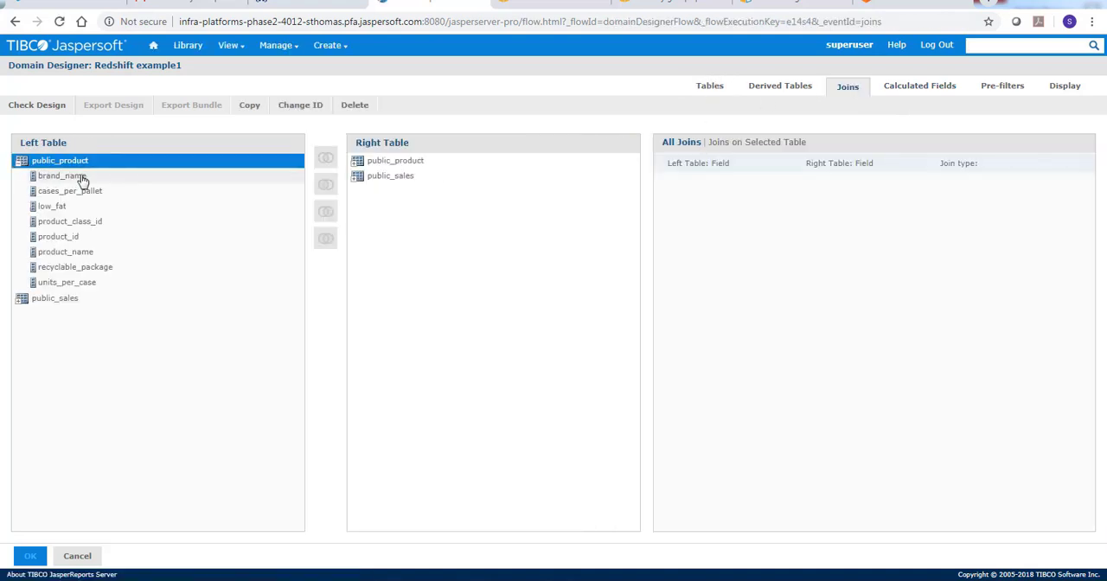
left_click(119, 237)
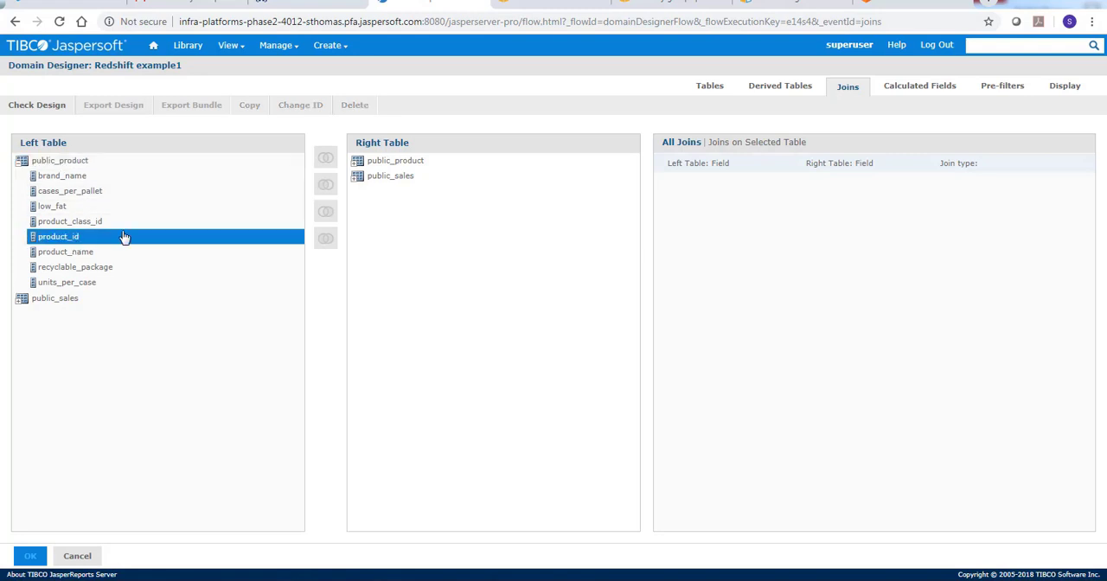
left_click(359, 177)
left_click(359, 179)
left_click(385, 206)
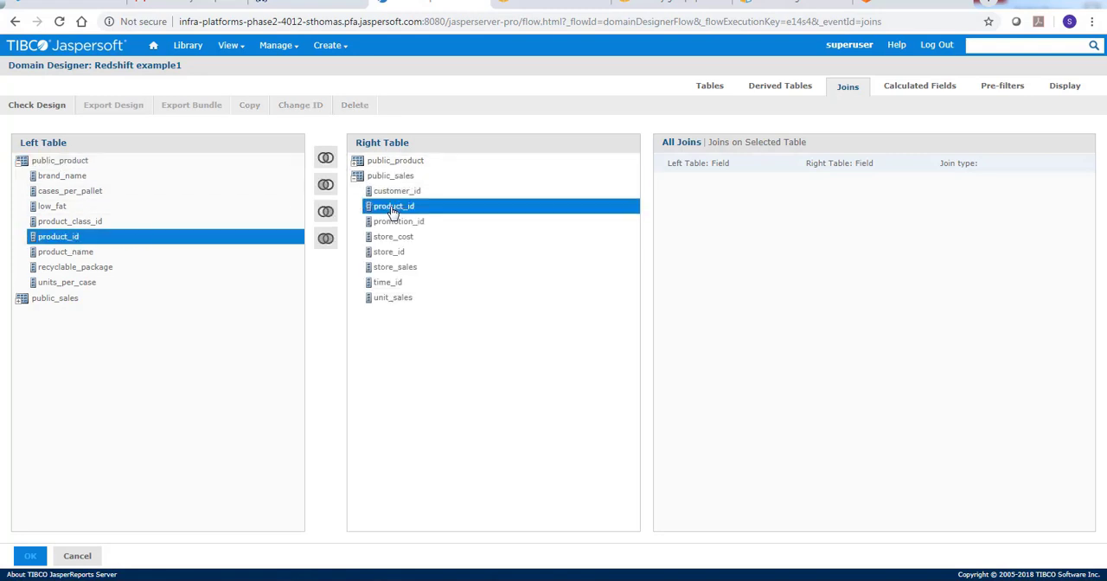
left_click(327, 160)
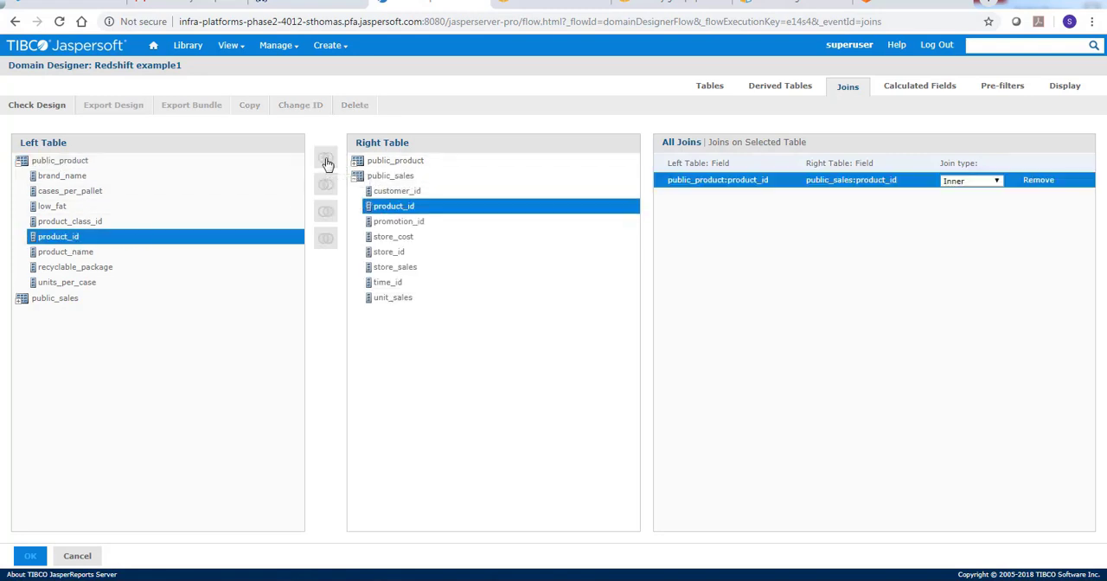
Add the joined public_product and public_sales tables to the domain's sets and items, accept the design, and submit the domain
left_click(1061, 94)
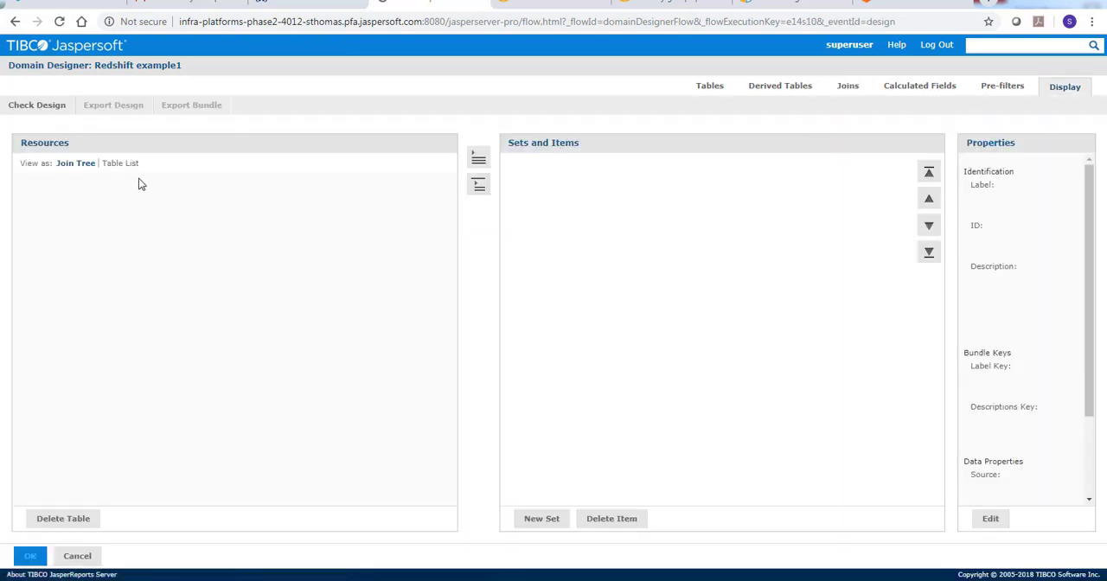
double_click(71, 184)
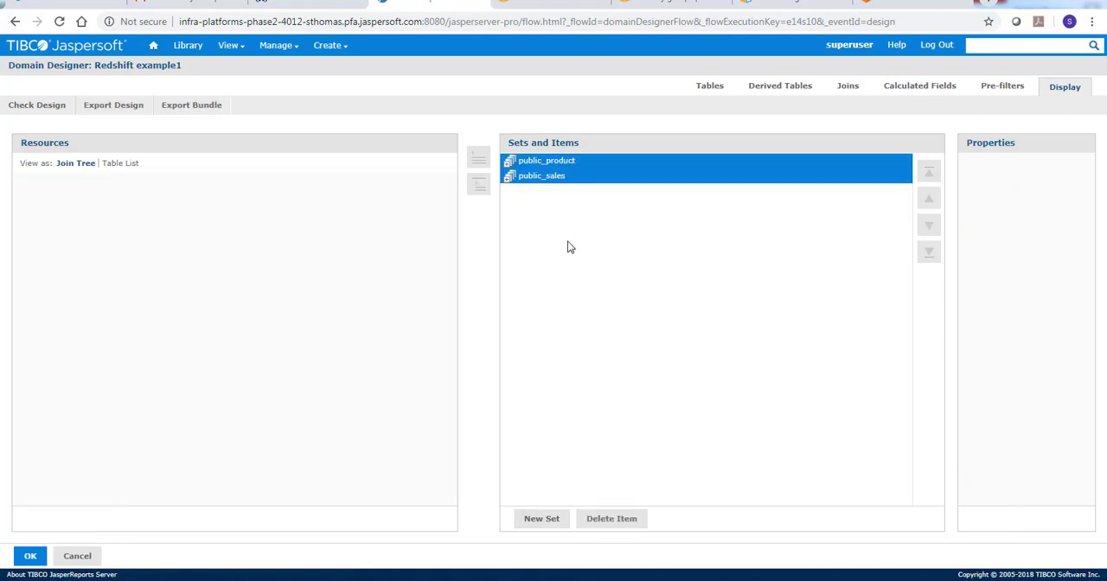
left_click(33, 557)
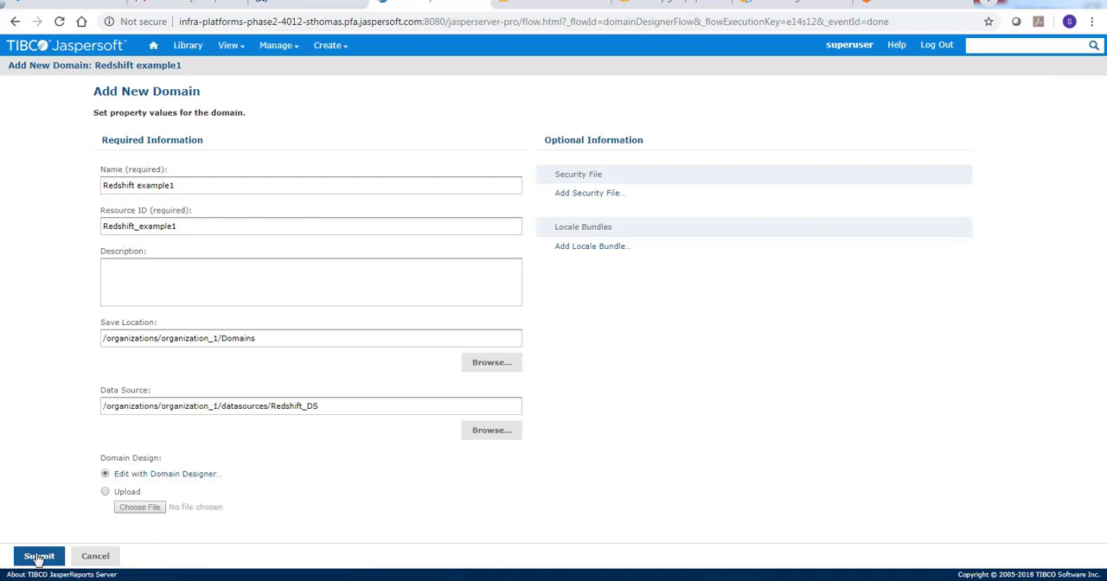
left_click(38, 557)
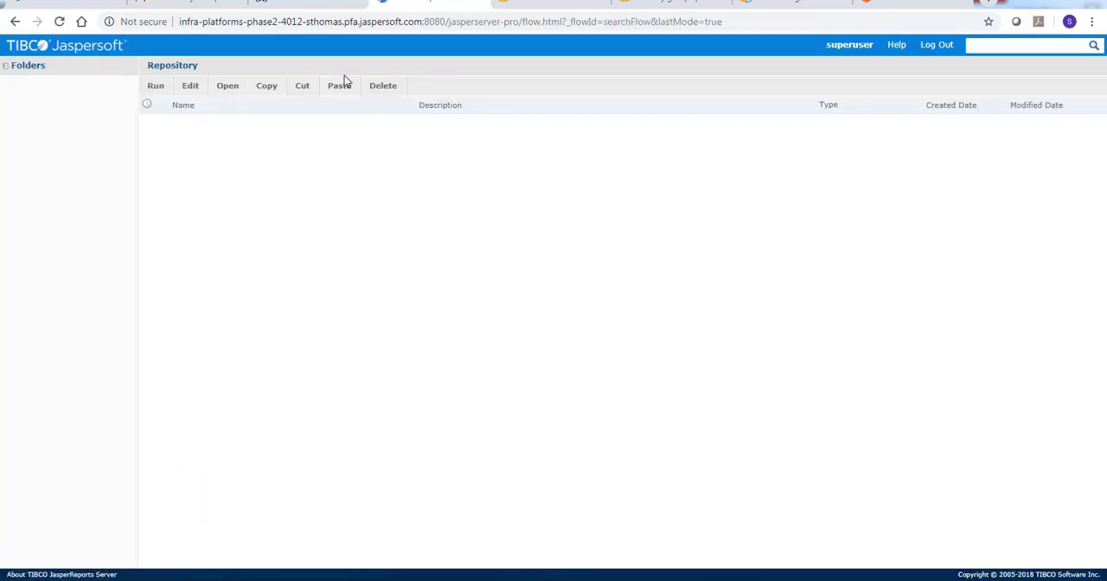
Create an Ad Hoc View from the Redshift example1 domain, selecting all fields of public_product and public_sales
mouse_move(343, 50)
left_click(340, 68)
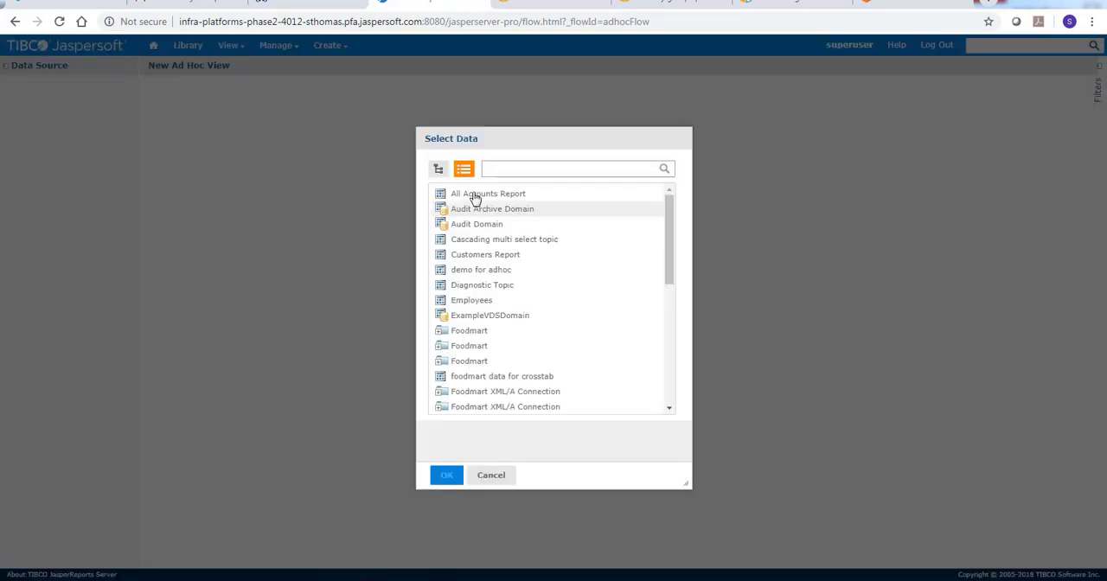
scroll(504, 364, "down", 10)
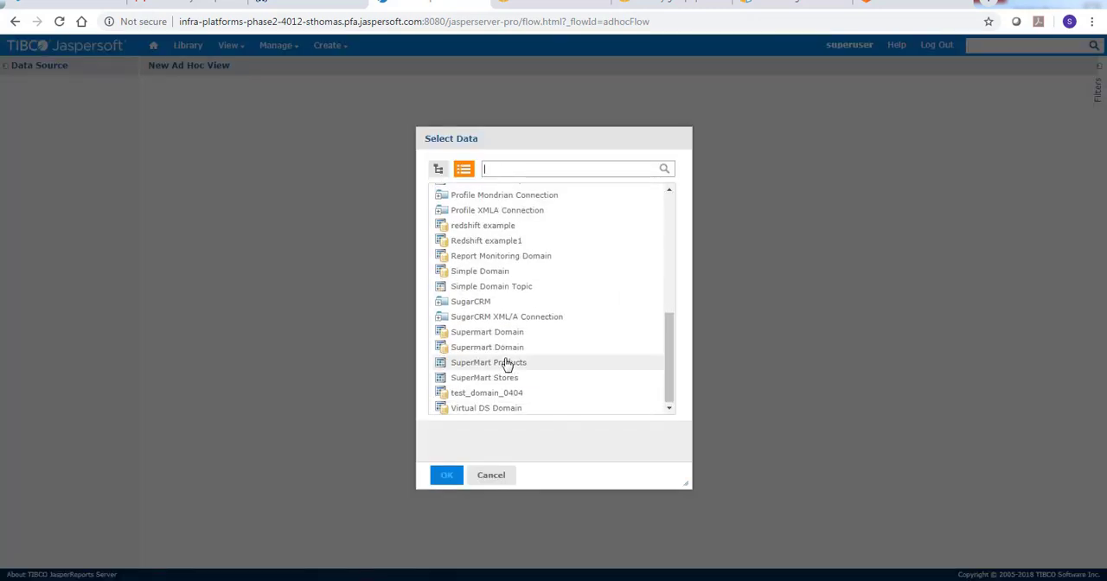
left_click(511, 242)
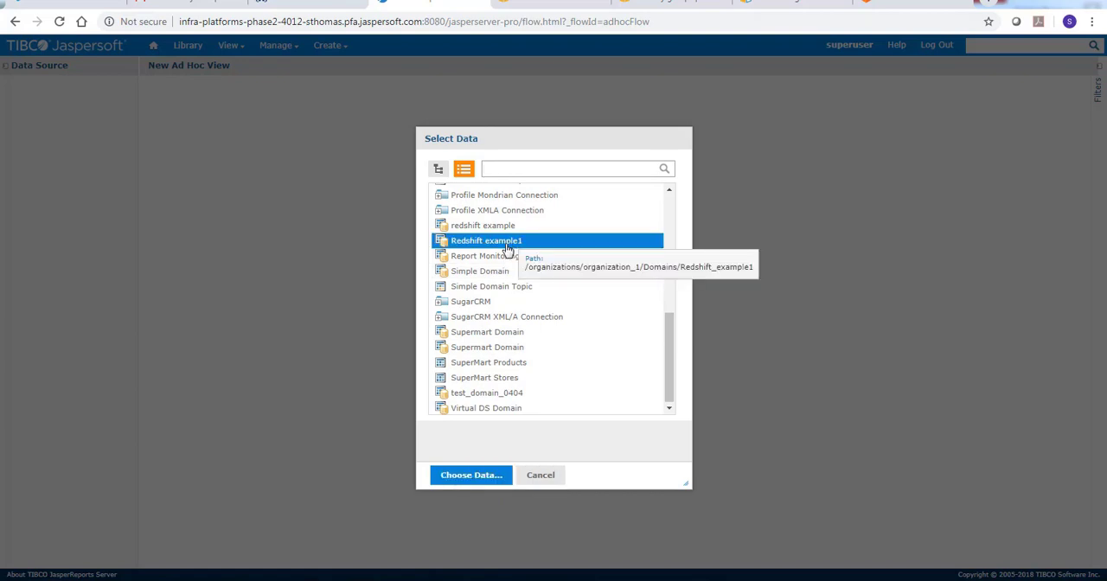
left_click(474, 476)
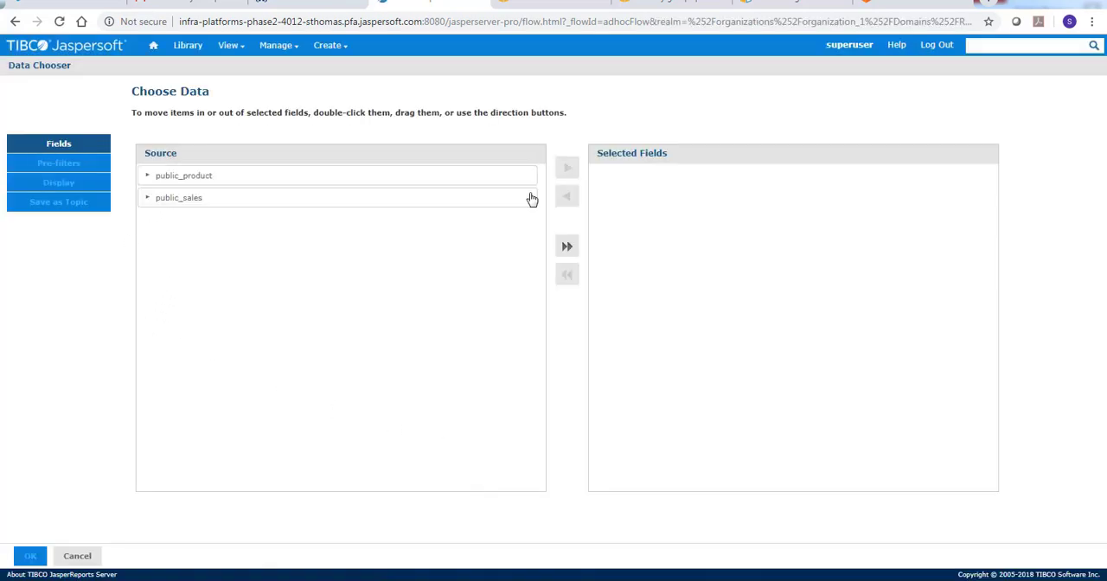
left_click(566, 245)
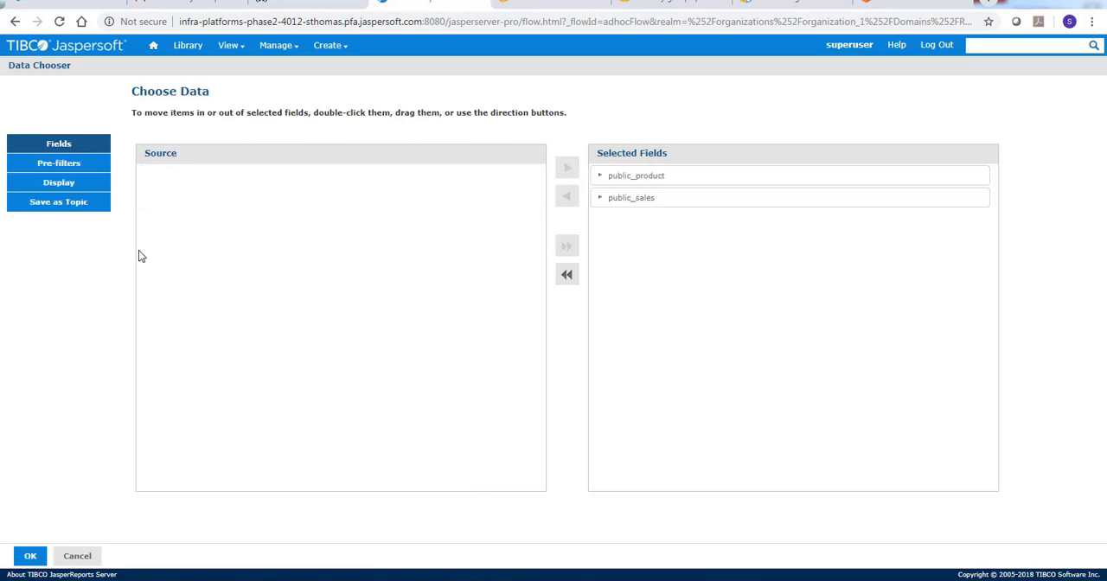
left_click(31, 556)
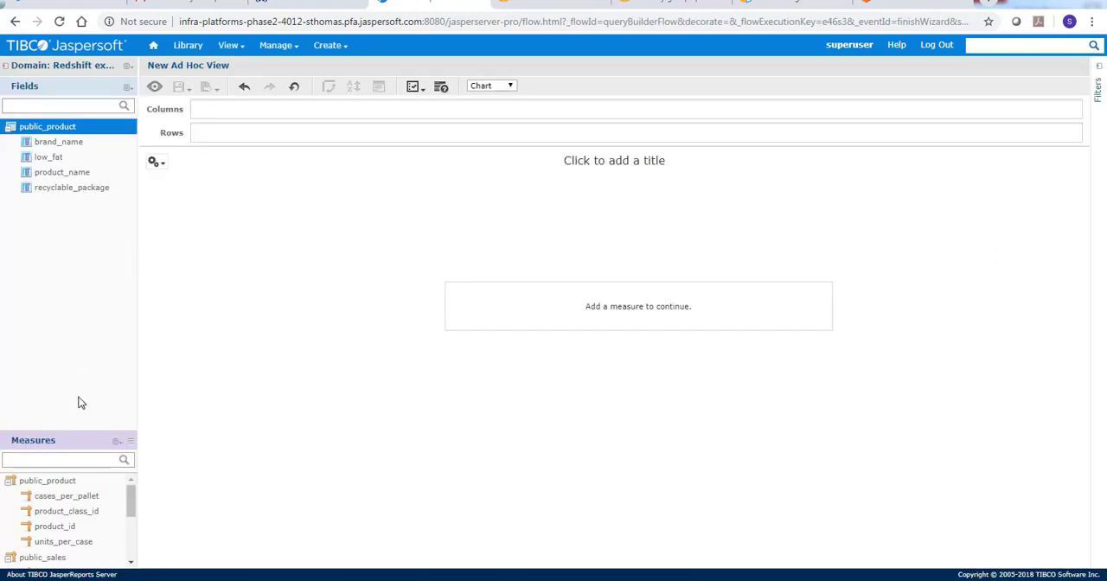
Build the Ad Hoc chart with brand_name from public_product as the row and the unit_sales measure from public_sales as the column
left_click(73, 147)
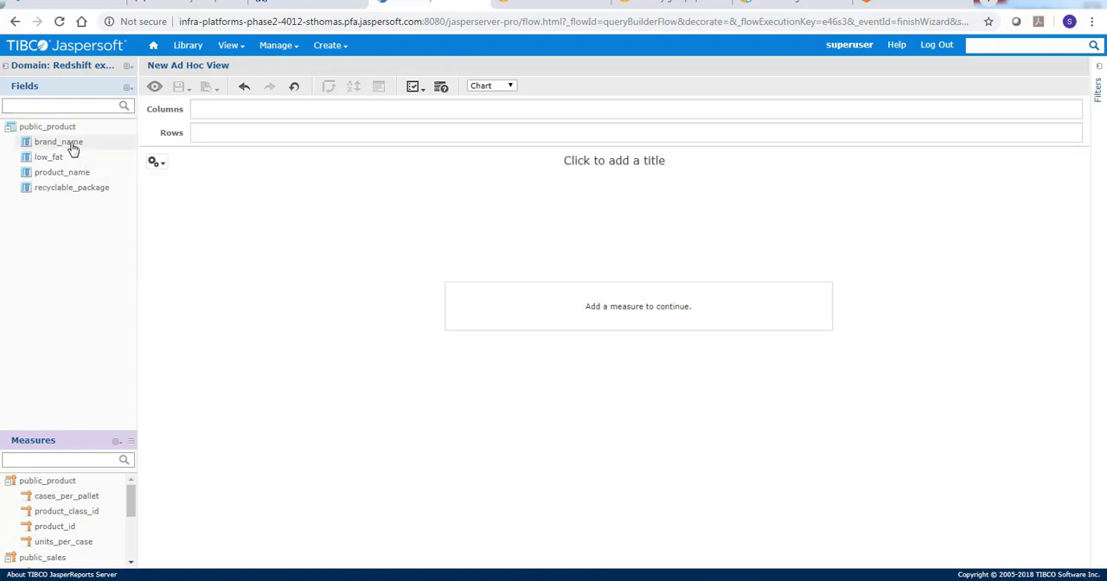
double_click(73, 147)
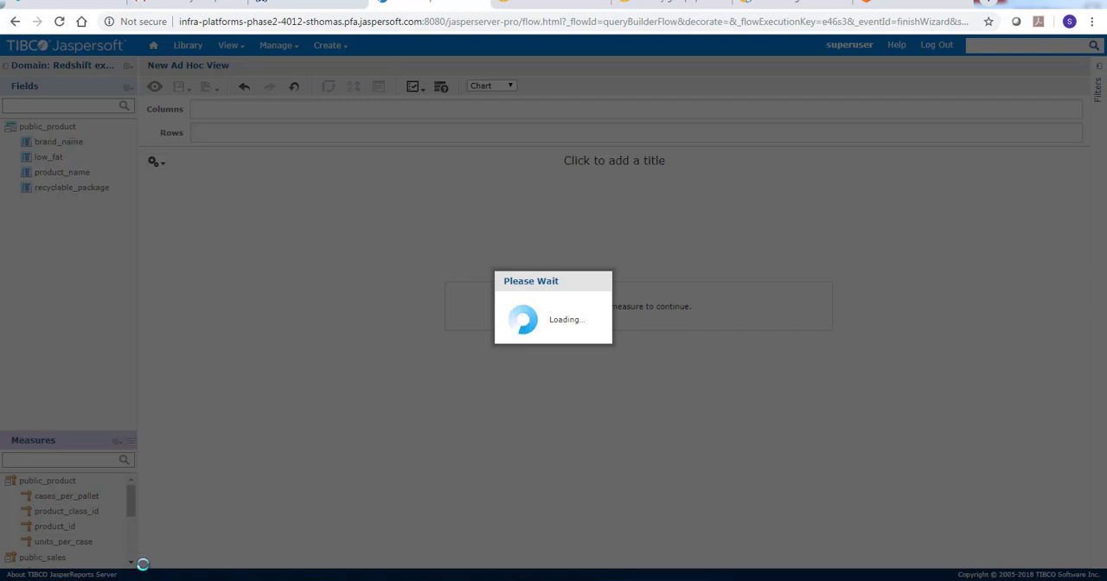
scroll(125, 558, "down", 5)
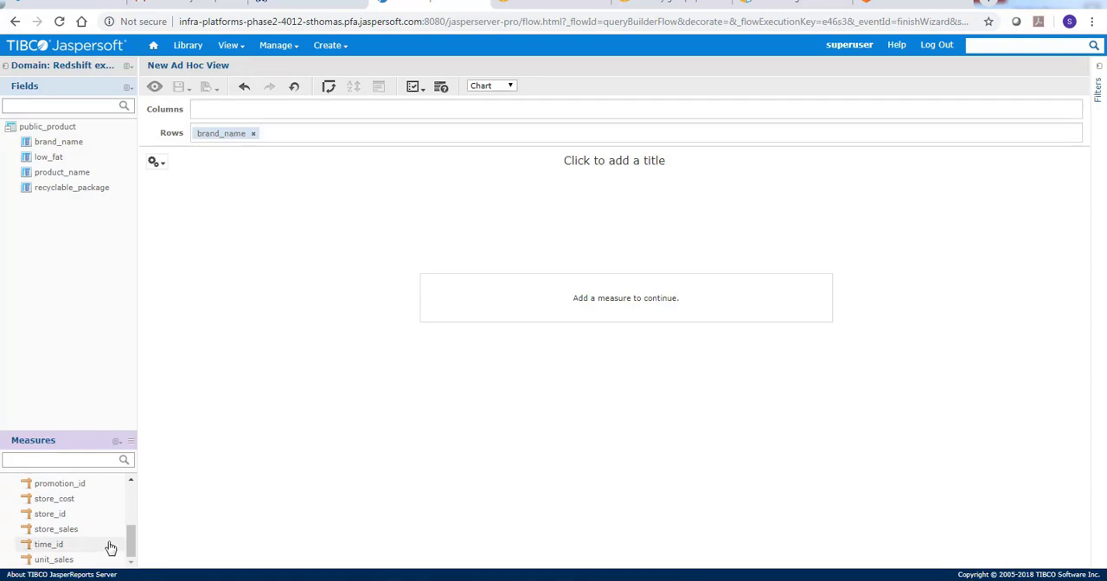
mouse_move(131, 544)
left_mouse_down()
mouse_move(133, 527)
mouse_move(128, 558)
left_mouse_up()
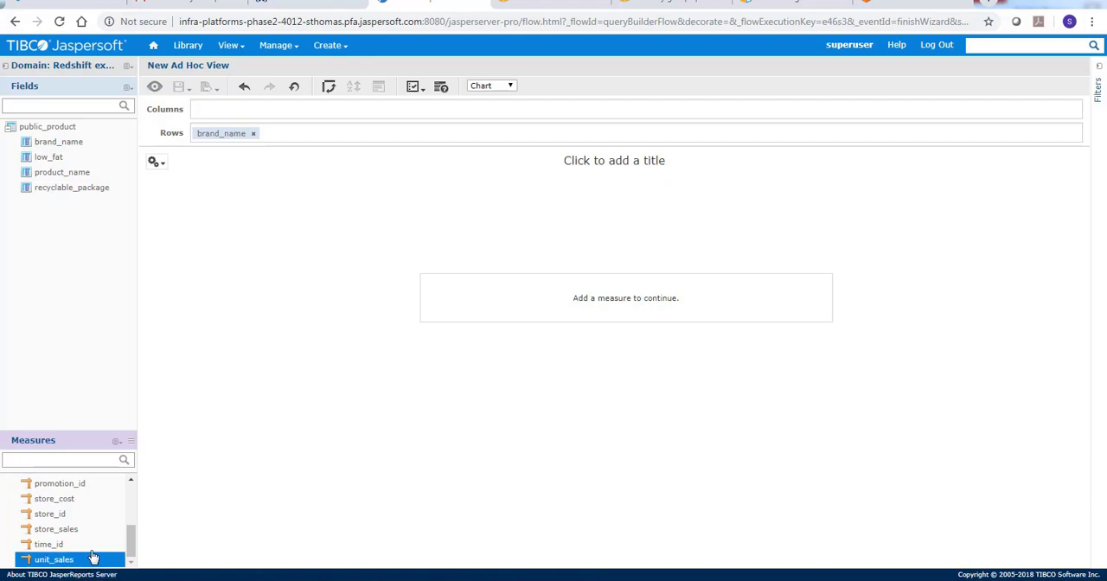
scroll(91, 553, "up", 3)
scroll(95, 554, "down", 5)
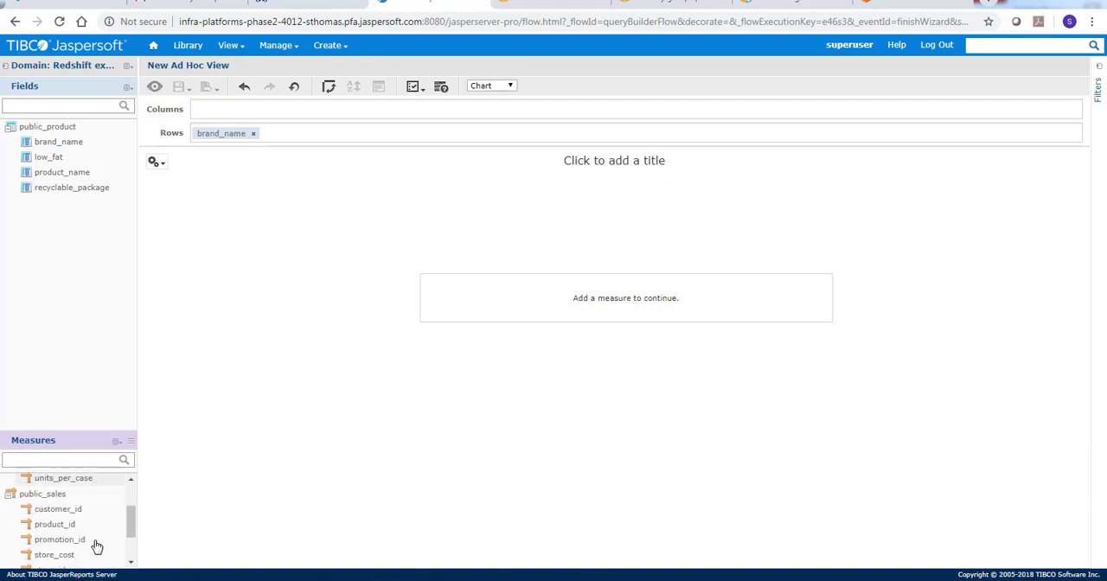
left_click(88, 558)
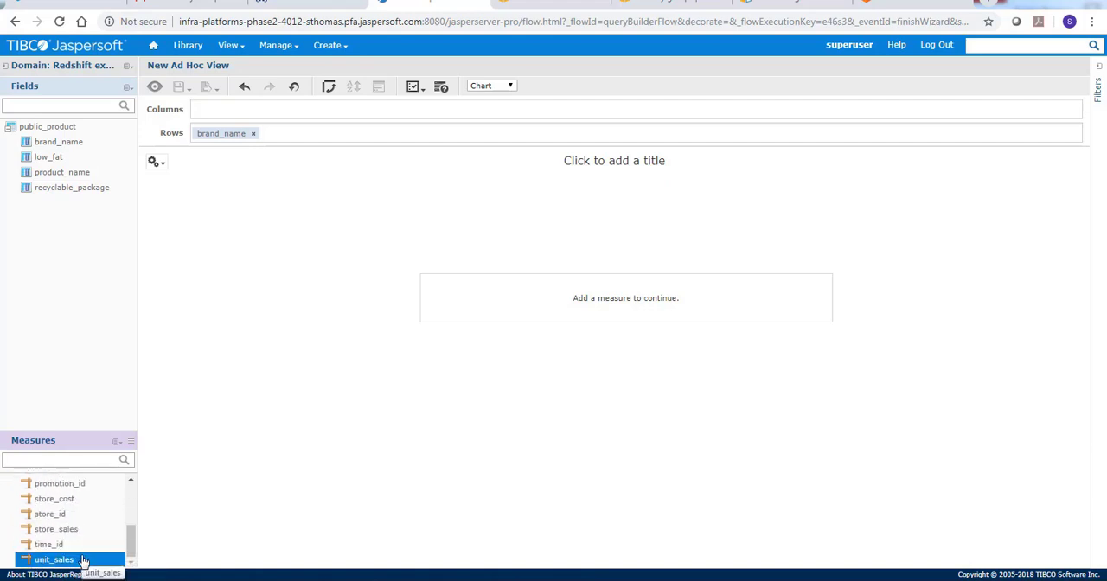
left_click(84, 560)
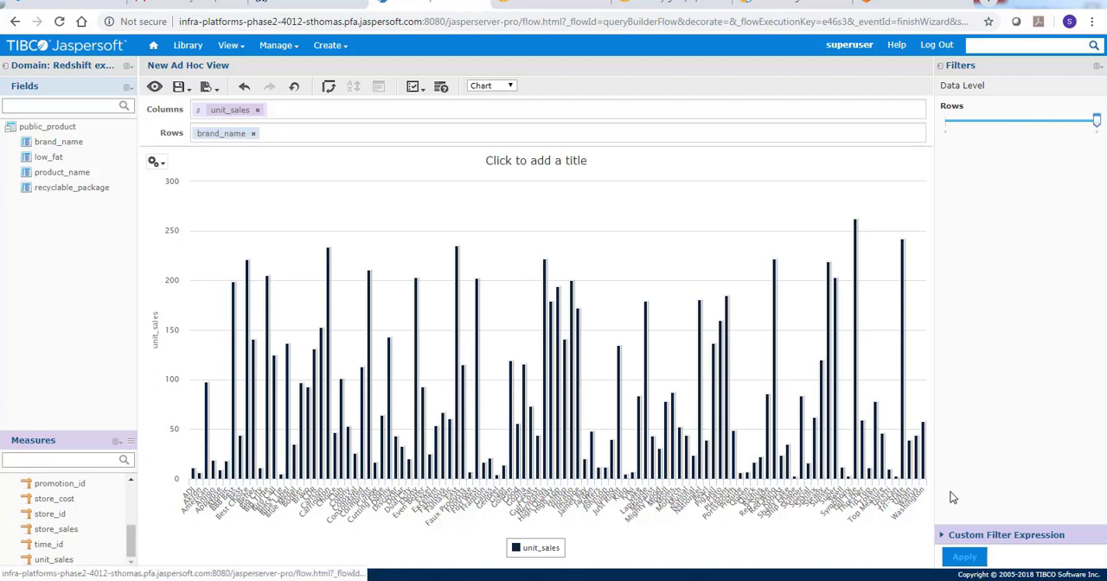
left_click(964, 557)
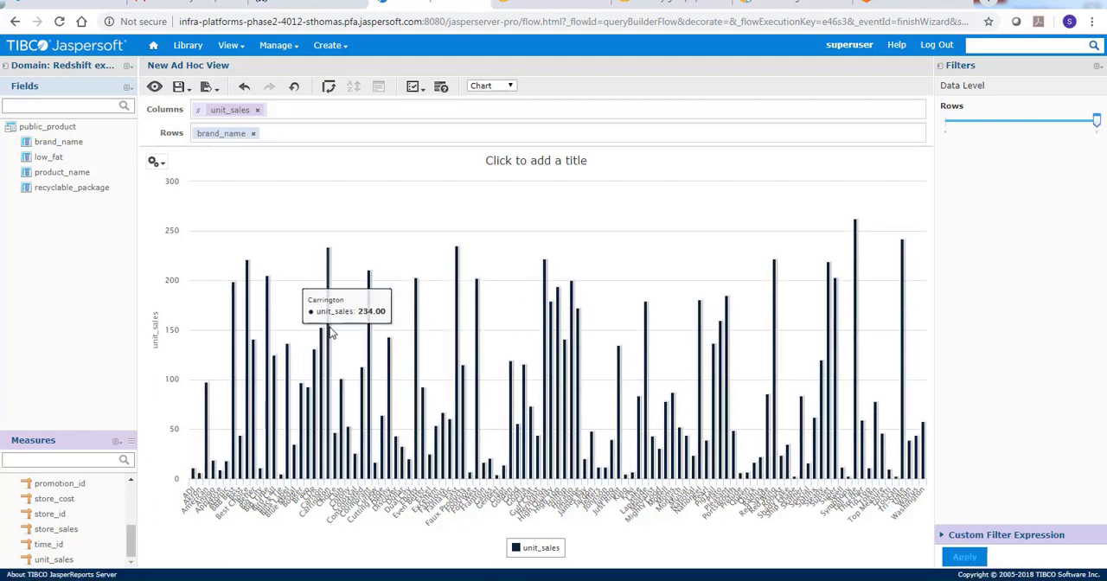